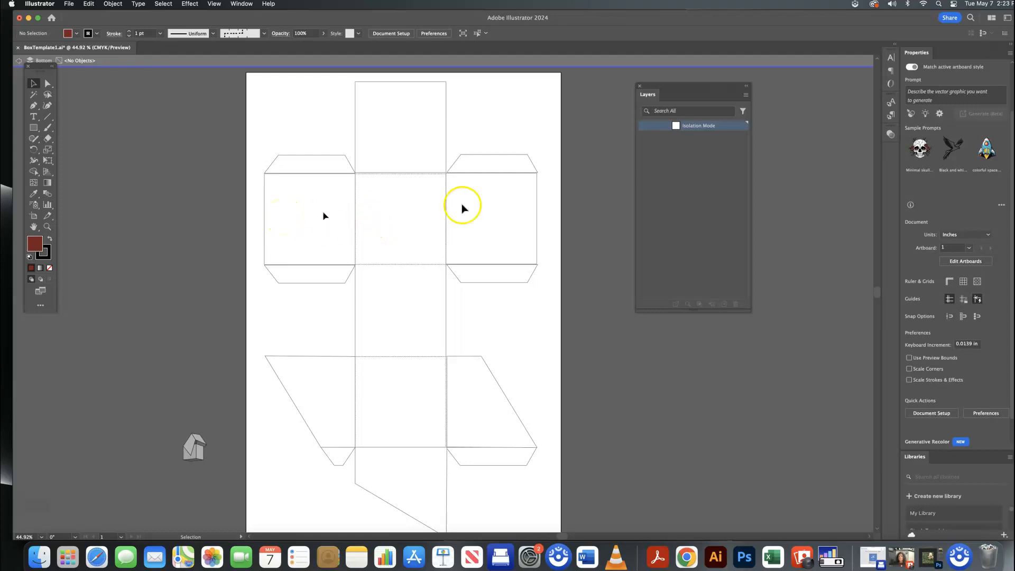
# Exit isolation mode to return to the full box template with all its layers
pyautogui.doubleClick(589, 228)
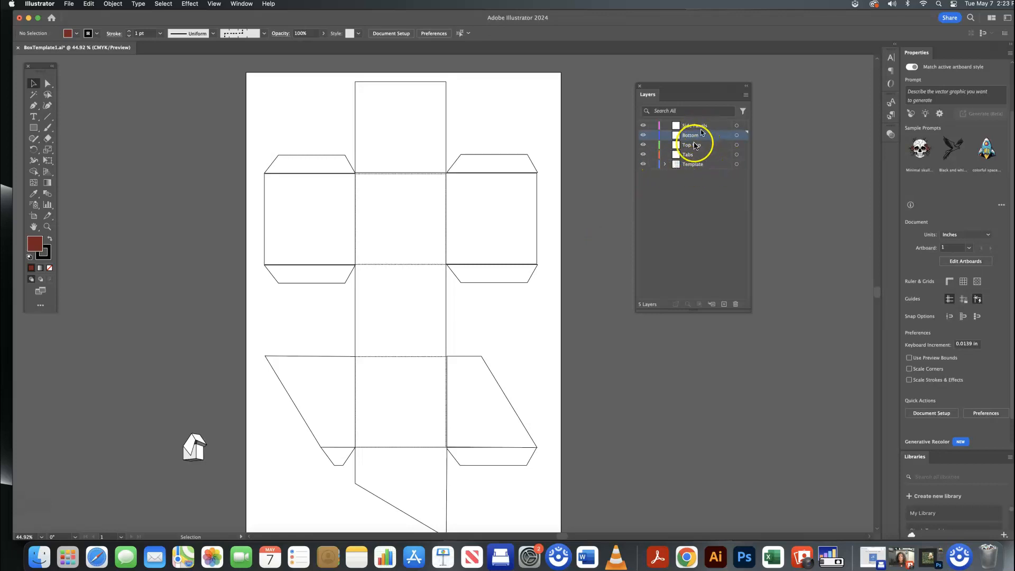
pyautogui.click(442, 140)
pyautogui.moveTo(444, 140); pyautogui.dragTo(399, 185)
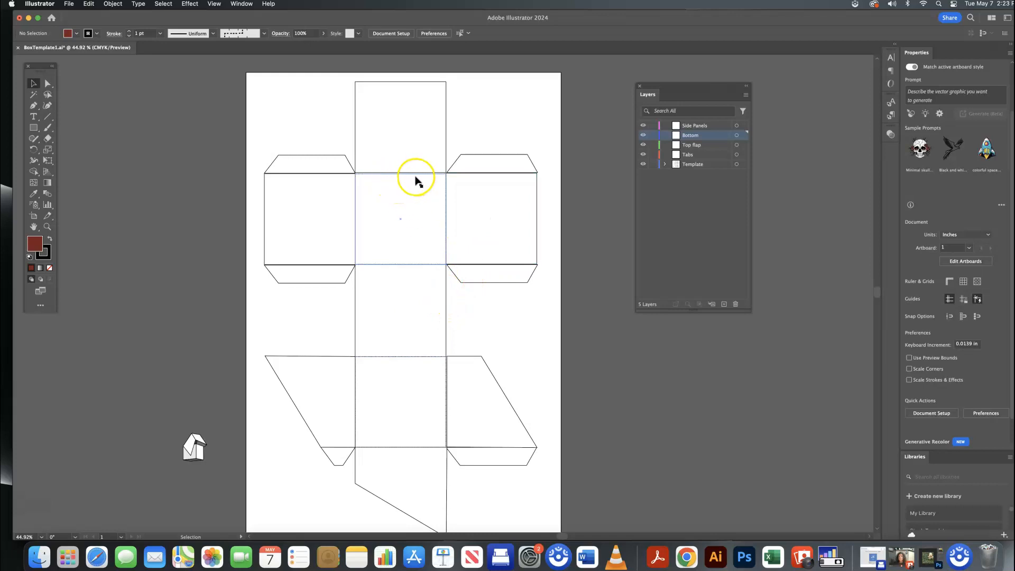
pyautogui.click(456, 150)
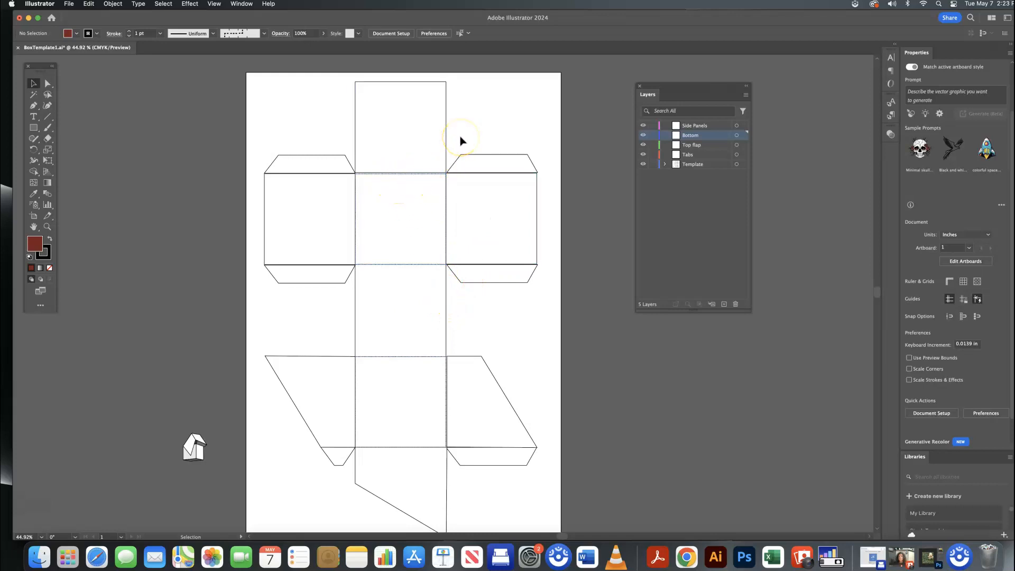
pyautogui.click(478, 259)
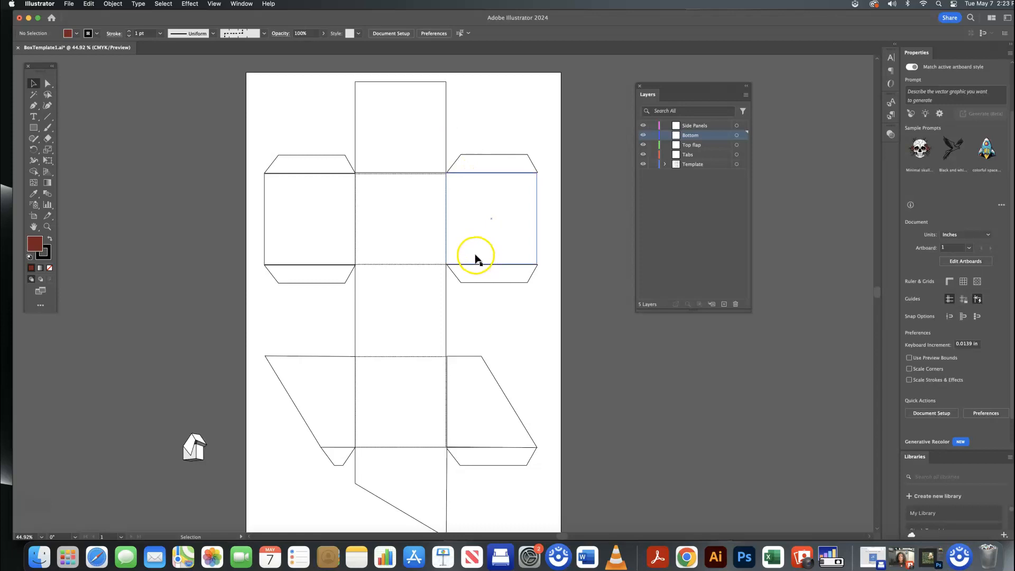
pyautogui.click(437, 259)
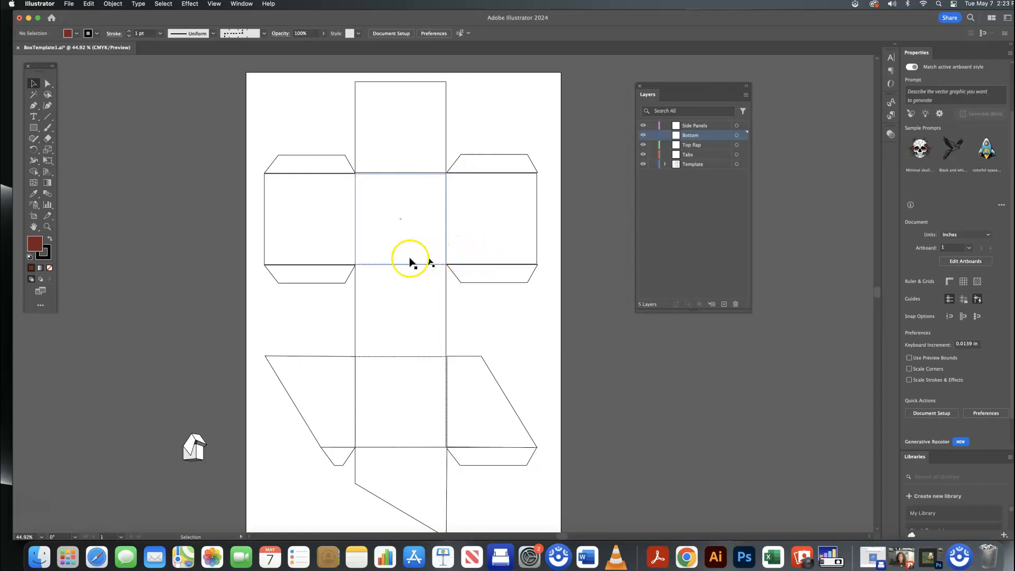
pyautogui.click(352, 221)
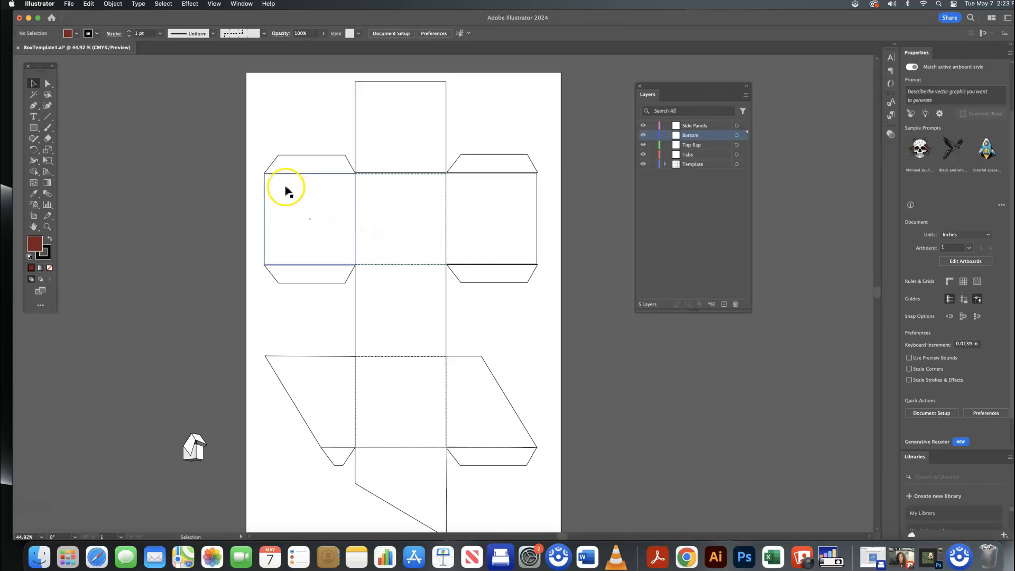
pyautogui.click(442, 134)
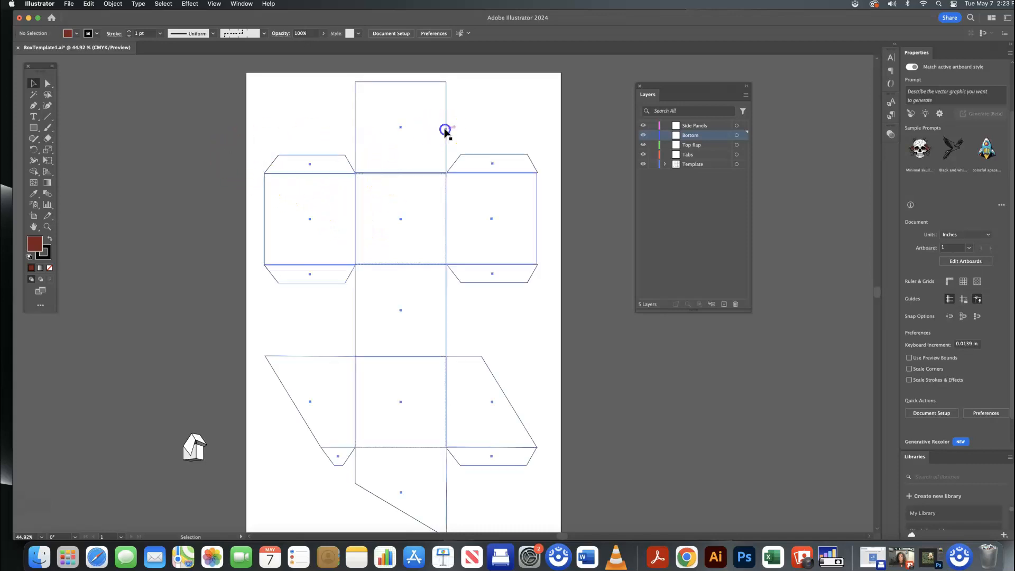
# Isolate the box template group and select the square panel at the upper end of the layout
pyautogui.doubleClick(446, 132)
pyautogui.click(446, 132)
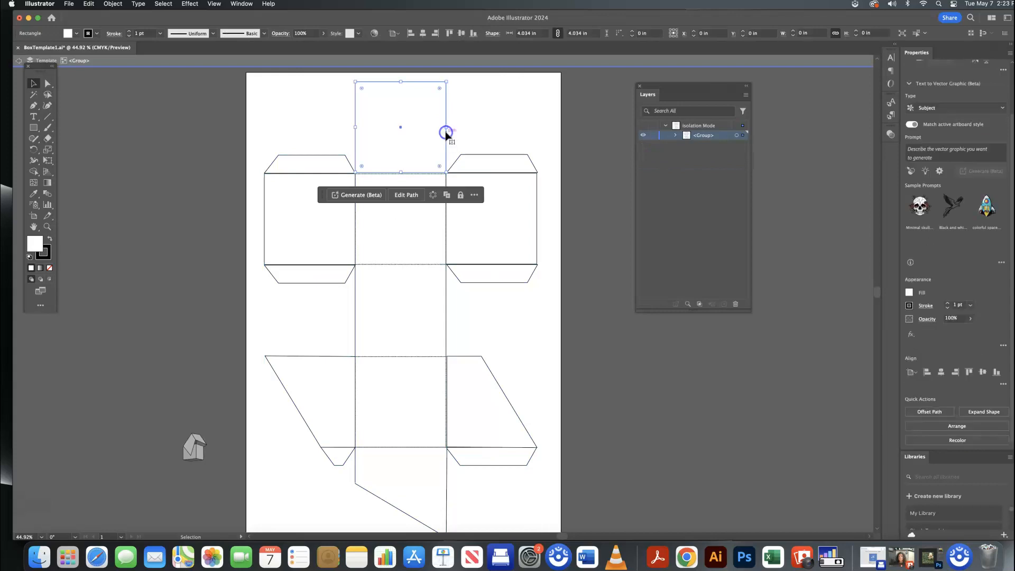
pyautogui.doubleClick(555, 153)
pyautogui.doubleClick(446, 132)
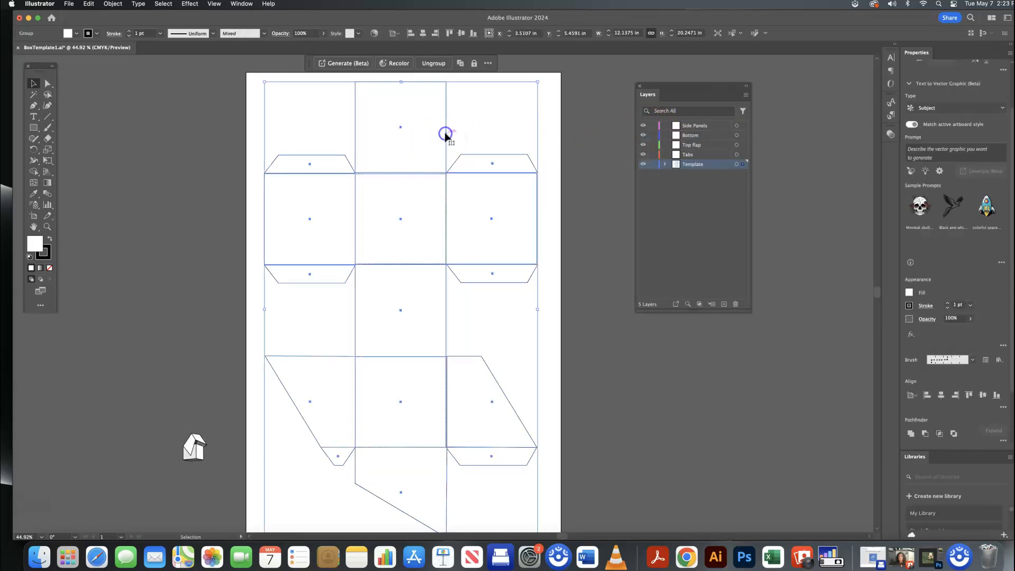
pyautogui.click(445, 132)
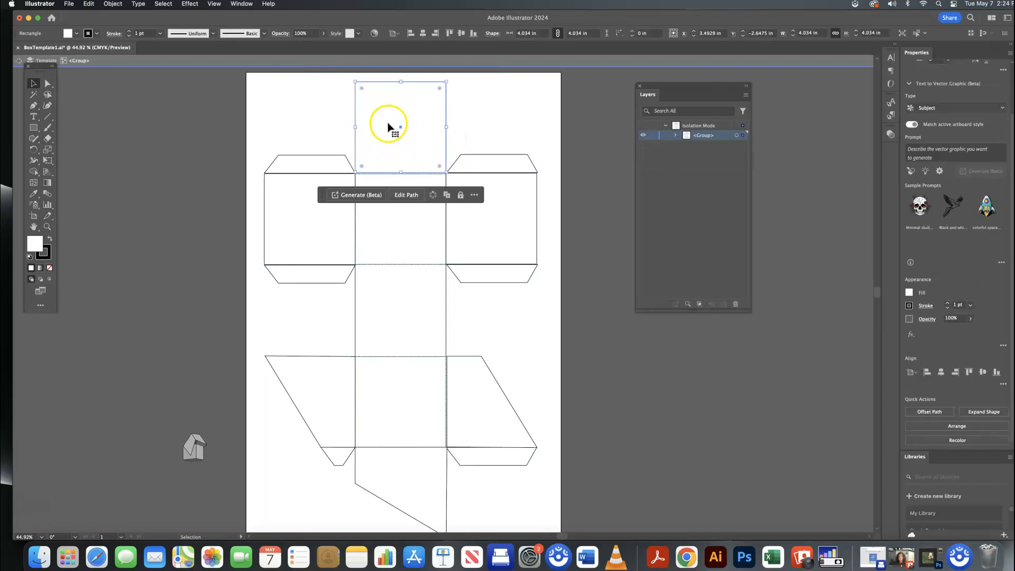
# Check which workspace is active in the list of available workspaces
pyautogui.click(77, 34)
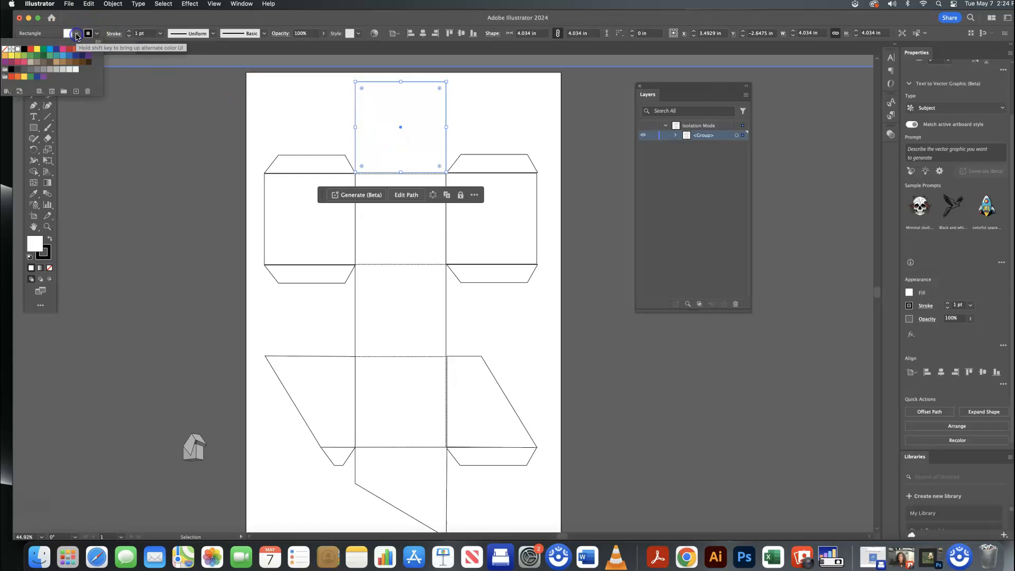
pyautogui.click(243, 4)
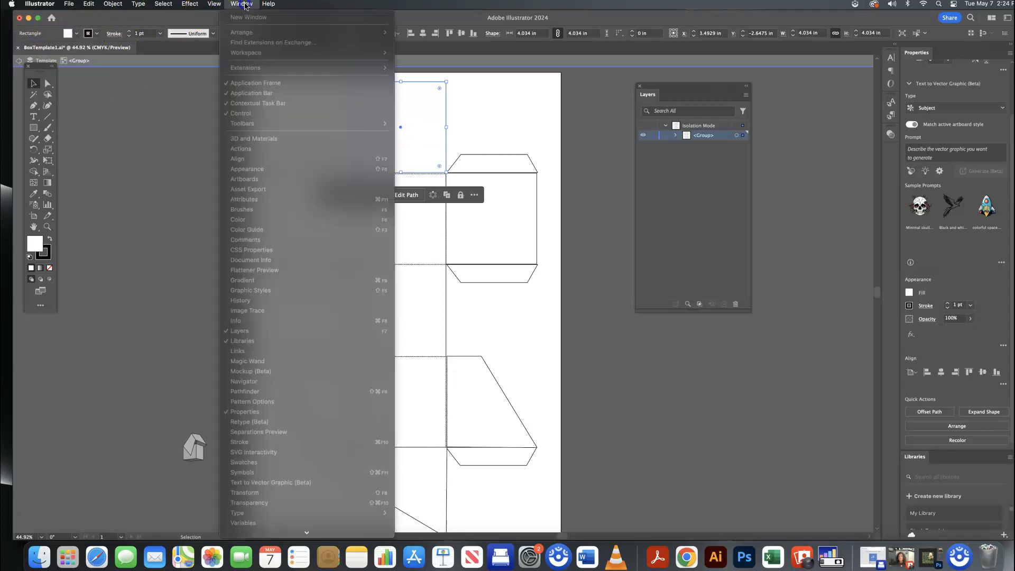
pyautogui.click(246, 6)
pyautogui.click(246, 5)
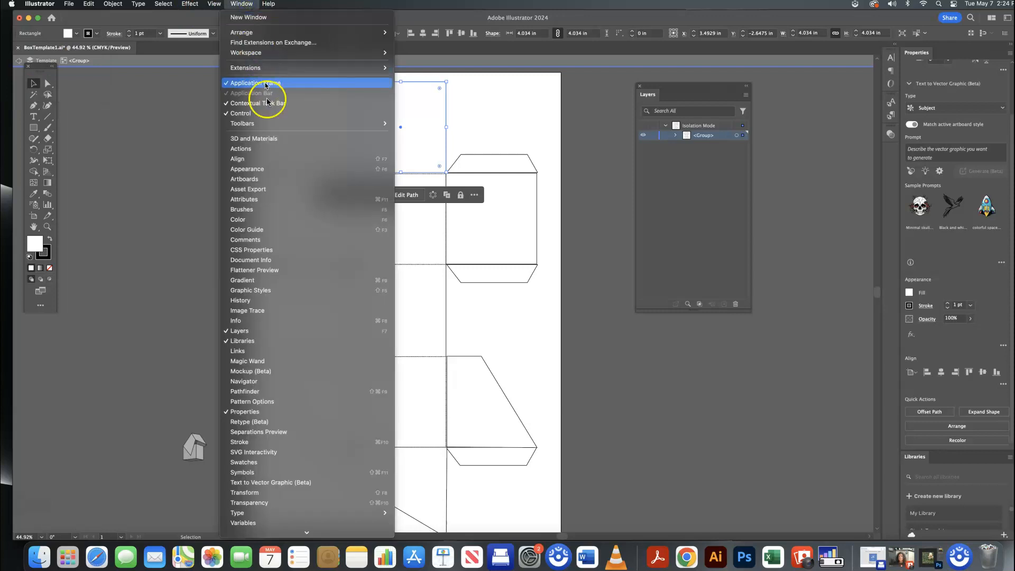
pyautogui.moveTo(271, 53)
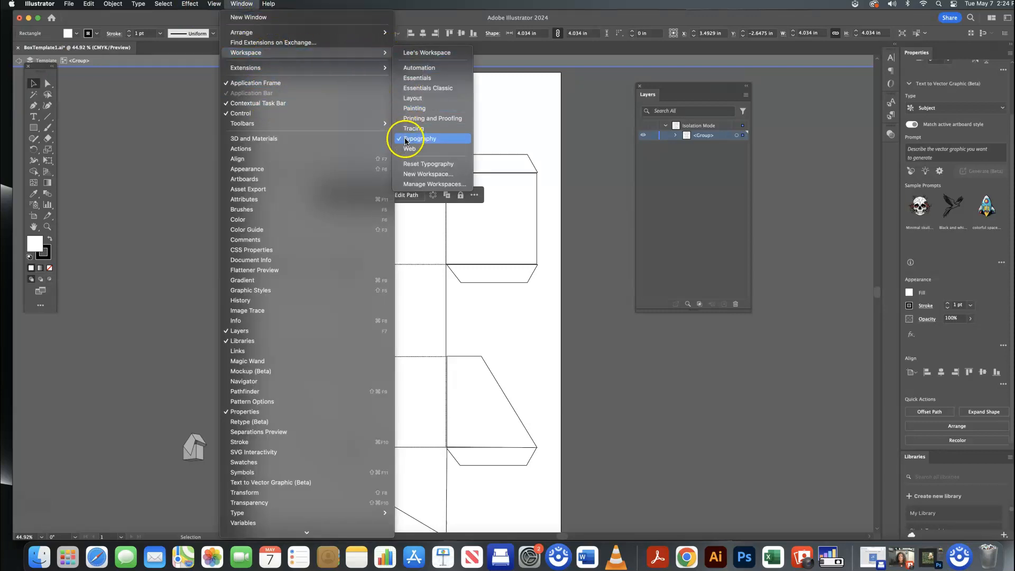
pyautogui.click(147, 127)
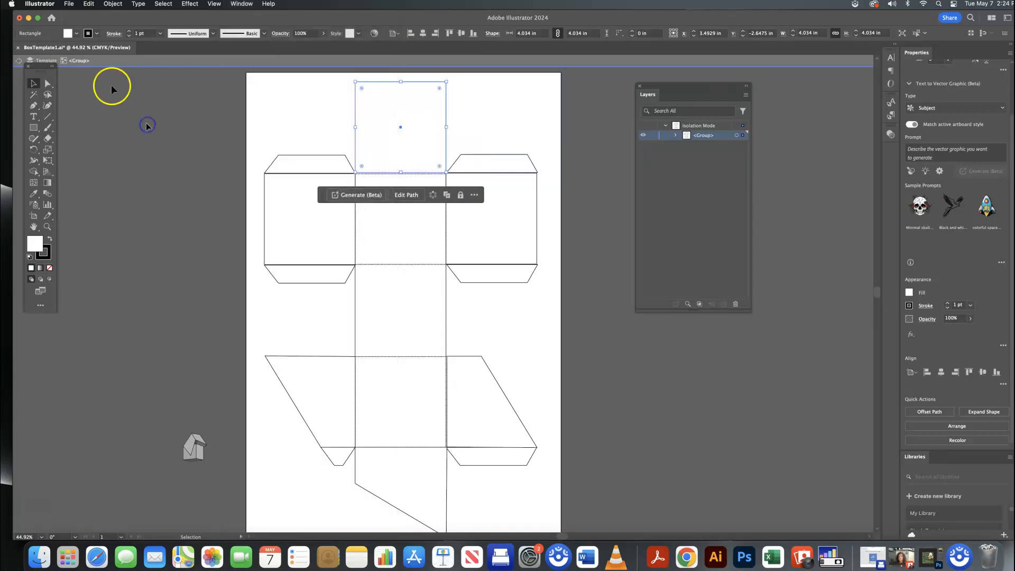
# Open the Nature_Animal Skins pattern library from the fill swatches of the selected square panel
pyautogui.click(65, 33)
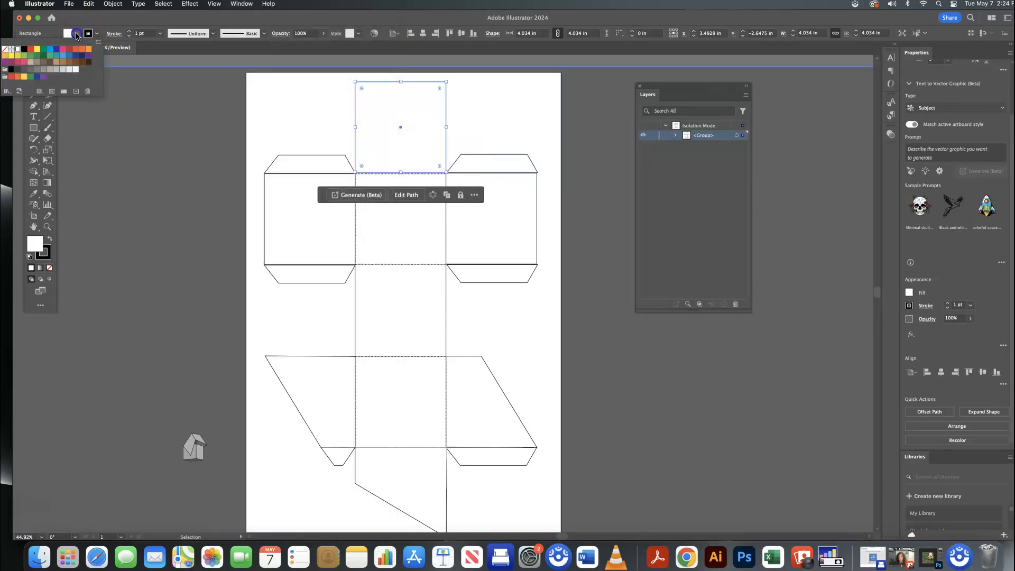
pyautogui.click(7, 91)
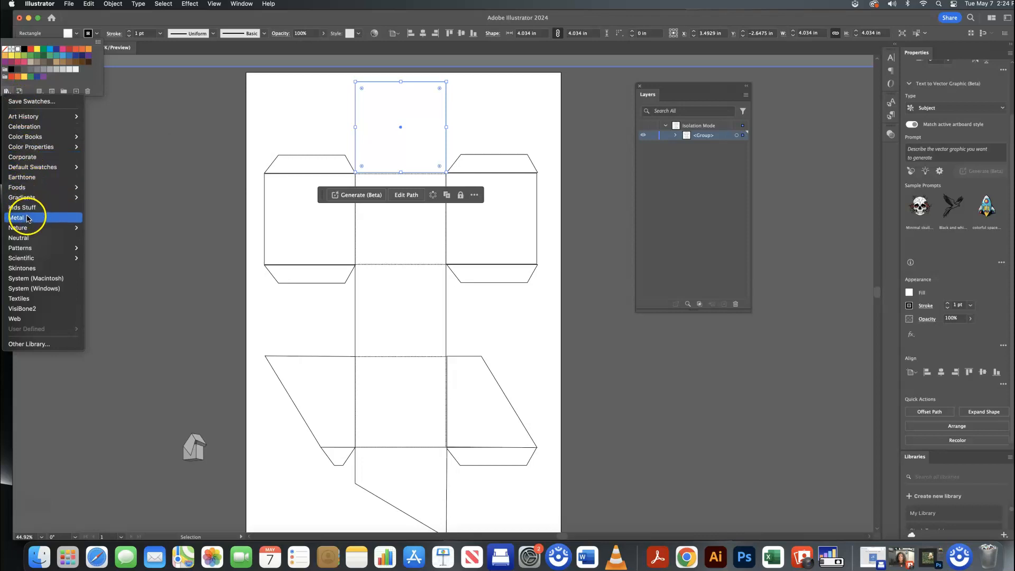
pyautogui.moveTo(27, 229)
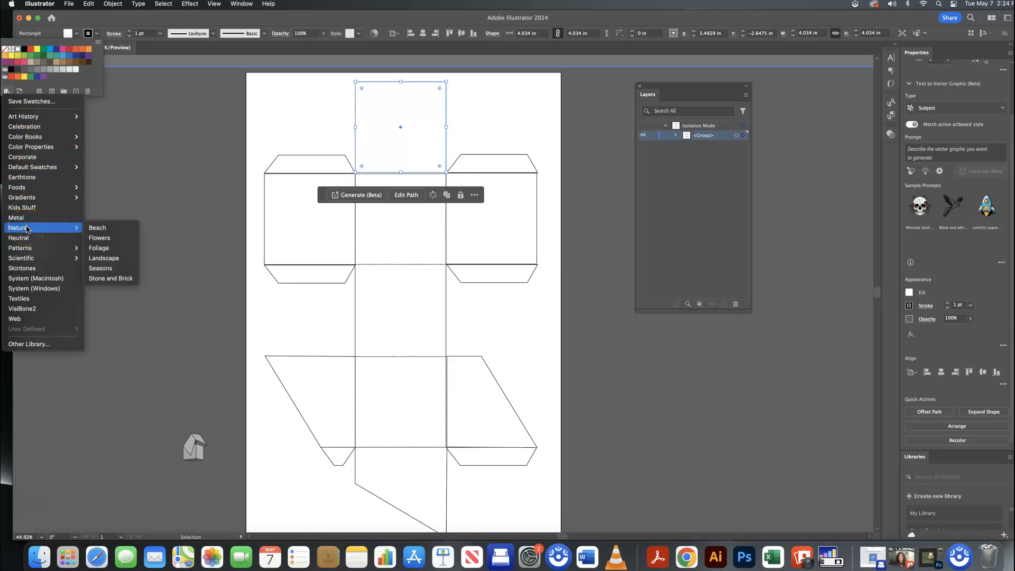
pyautogui.click(31, 250)
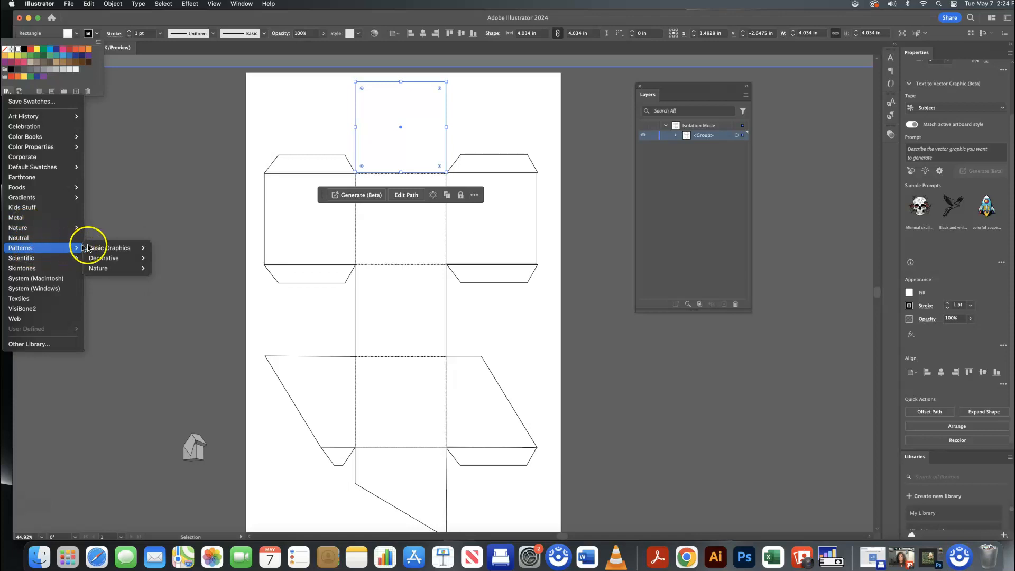
pyautogui.moveTo(106, 248)
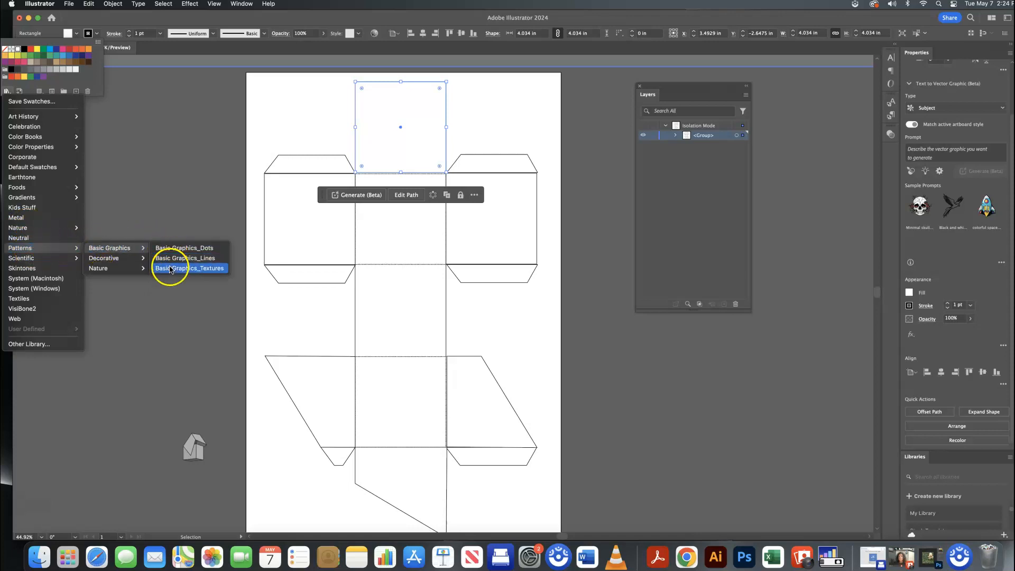
pyautogui.moveTo(134, 262)
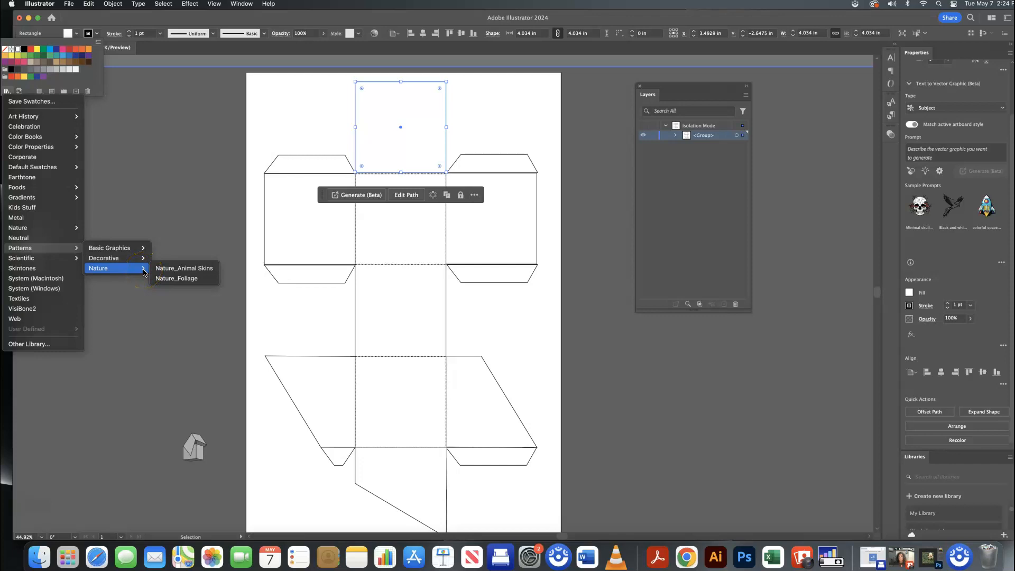
pyautogui.click(186, 273)
pyautogui.click(180, 269)
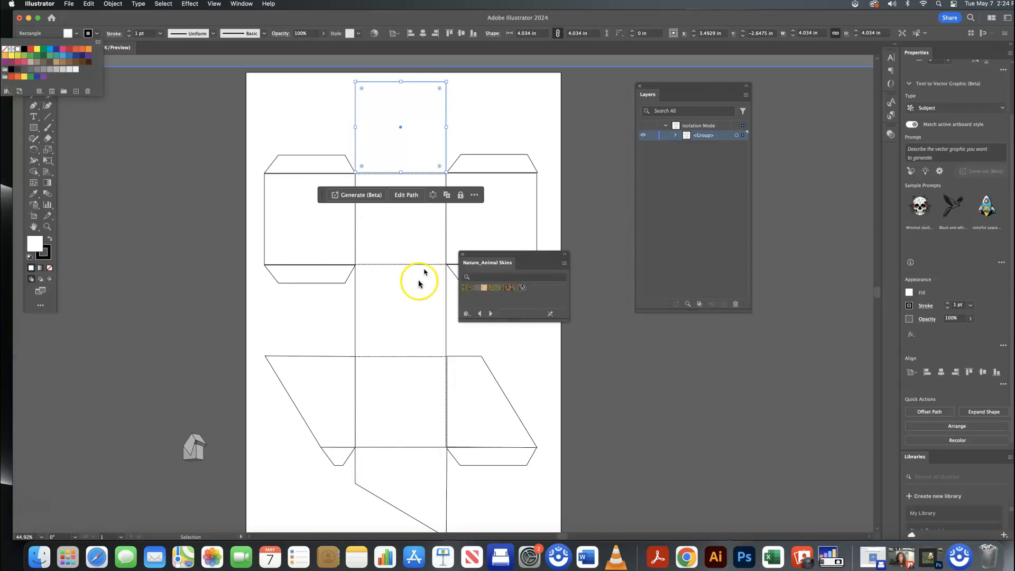
# Try a tan spotted animal-skin pattern as the fill of the uppermost square panel
pyautogui.click(473, 289)
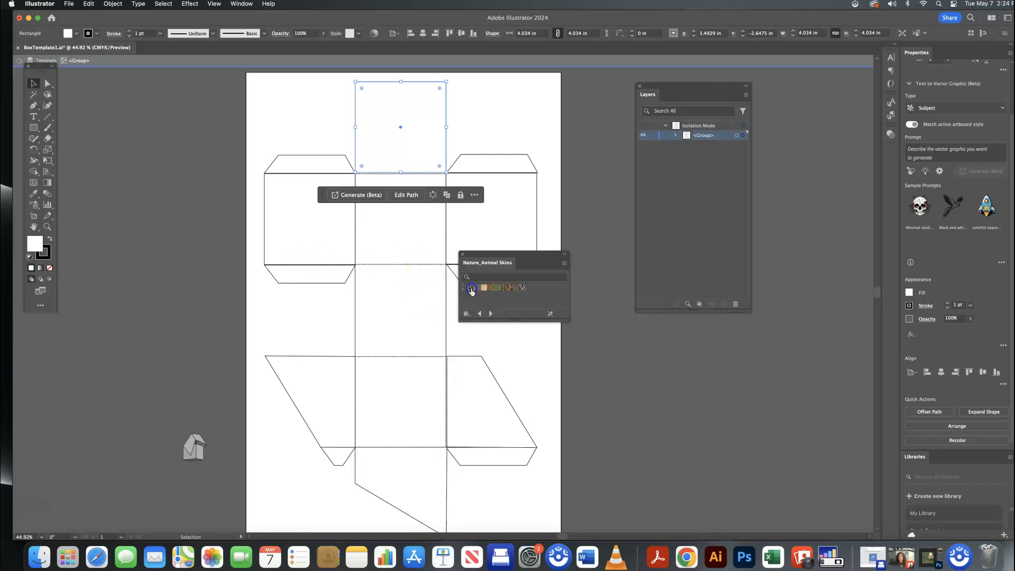
pyautogui.click(487, 290)
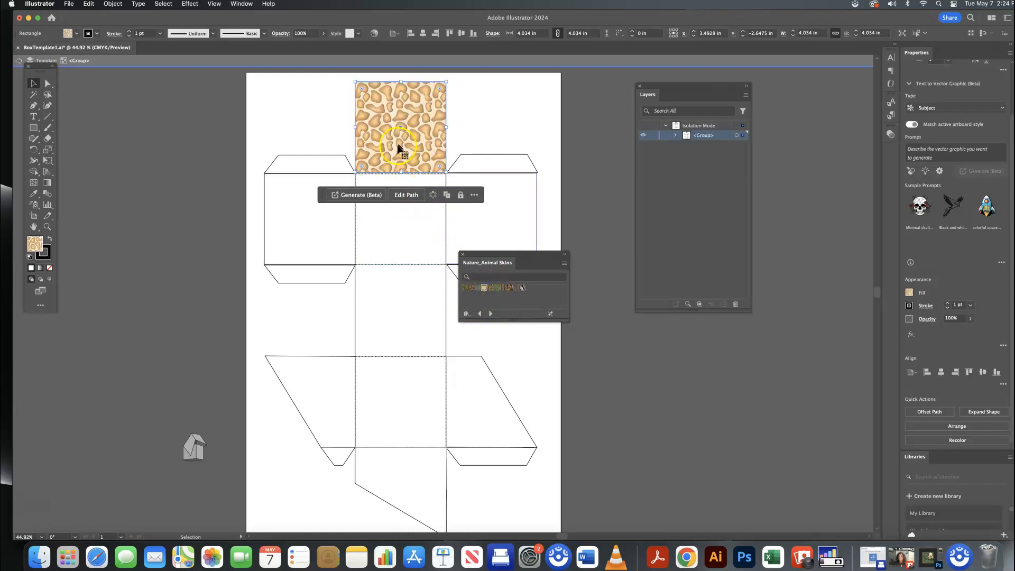
# Switch to the Vonster Patterns library and try several of its patterns on the square panel, ending with Vortex 2
pyautogui.click(491, 314)
pyautogui.click(517, 288)
pyautogui.click(522, 288)
pyautogui.click(529, 288)
pyautogui.click(536, 290)
pyautogui.click(542, 288)
pyautogui.click(487, 289)
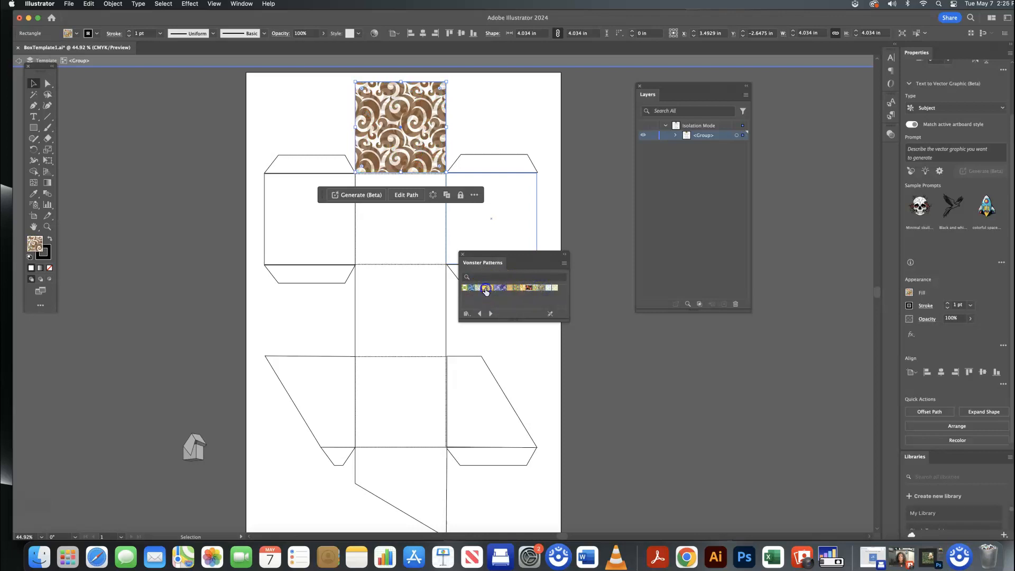
pyautogui.click(471, 289)
pyautogui.click(465, 289)
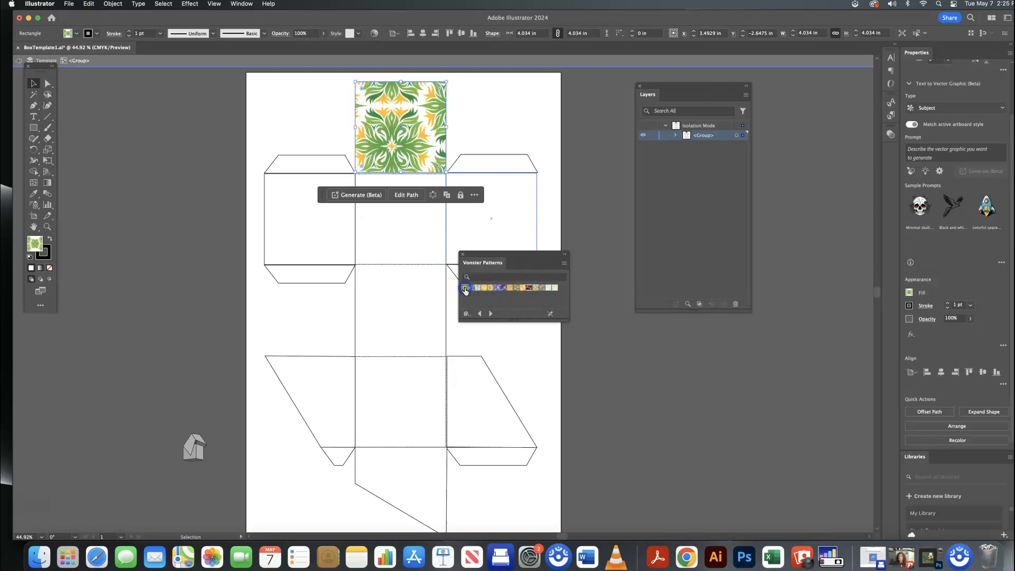
pyautogui.click(551, 289)
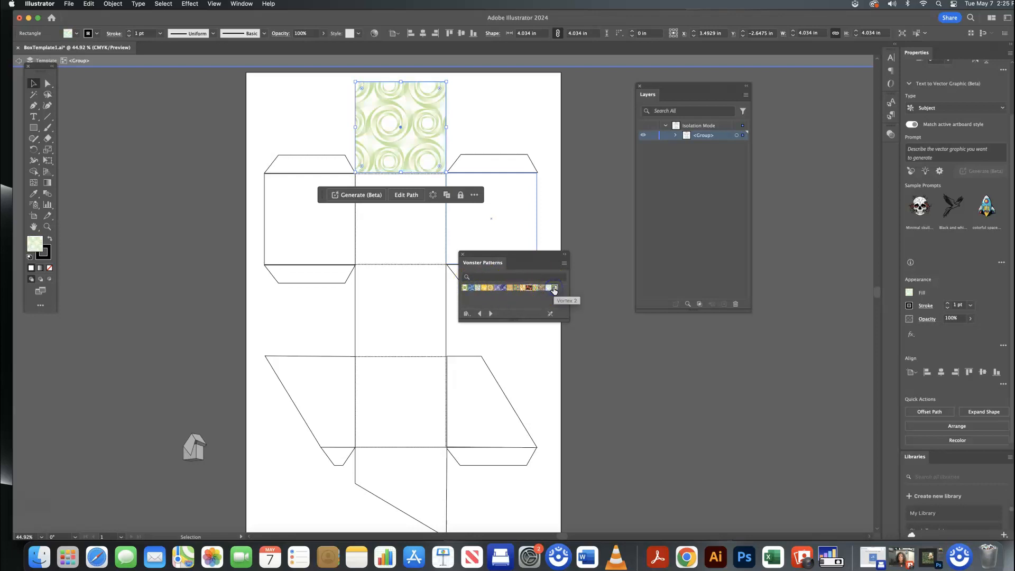
# Switch to the Decorative Legacy library and try its checked, blue, plaid and light-blue wave patterns on the square panel
pyautogui.click(480, 314)
pyautogui.click(500, 294)
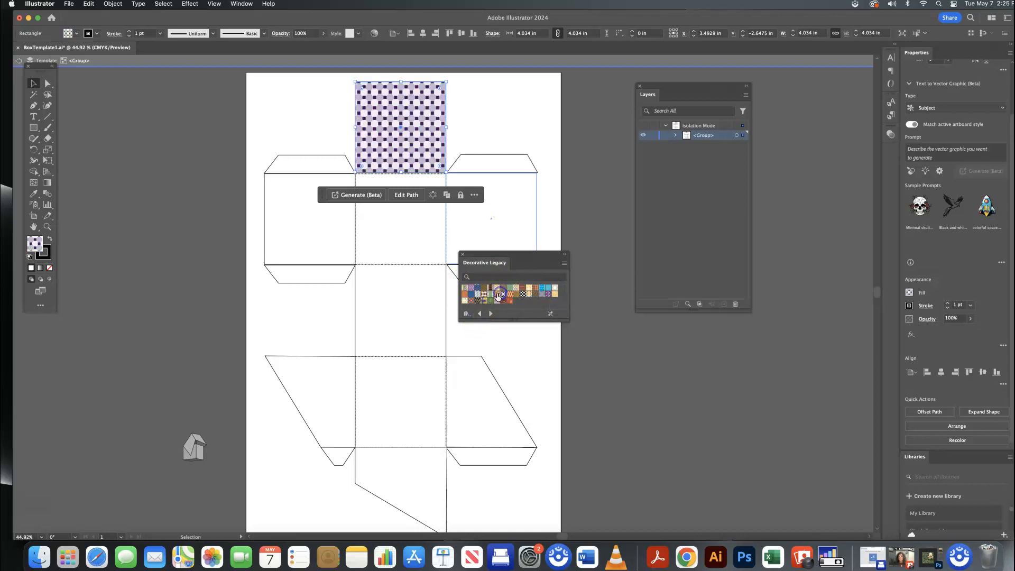
pyautogui.click(495, 295)
pyautogui.click(486, 294)
pyautogui.click(471, 294)
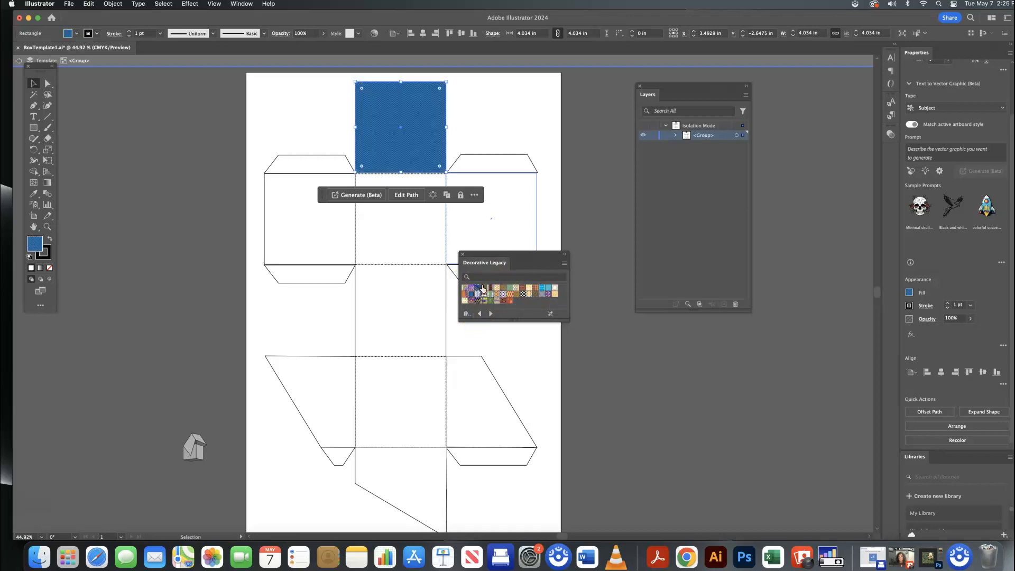
pyautogui.click(516, 288)
pyautogui.click(522, 289)
pyautogui.click(530, 289)
pyautogui.click(536, 290)
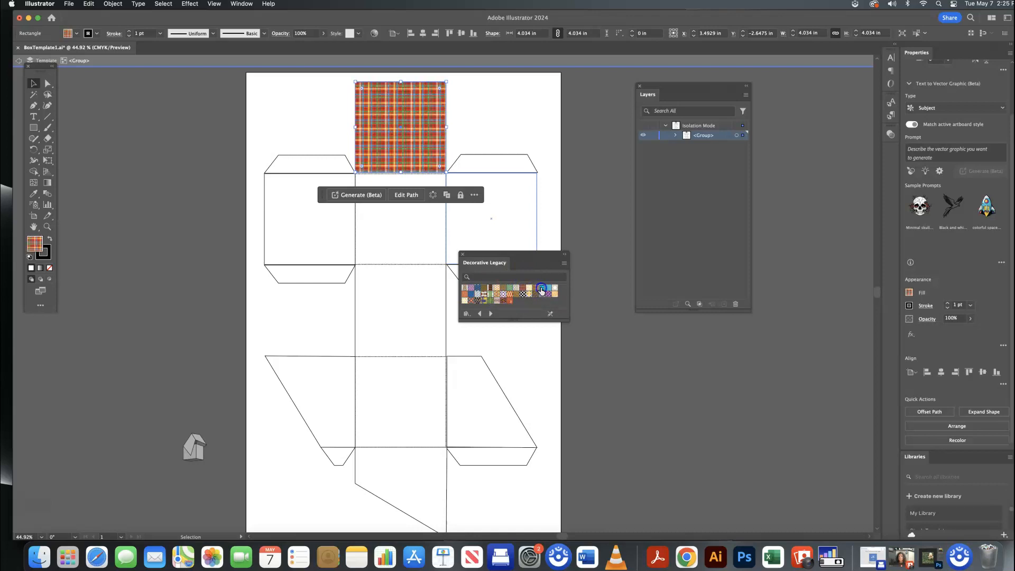
pyautogui.click(541, 289)
# Switch to the Basic Graphics_Textures library and try several of its texture patterns on the square panel
pyautogui.click(481, 314)
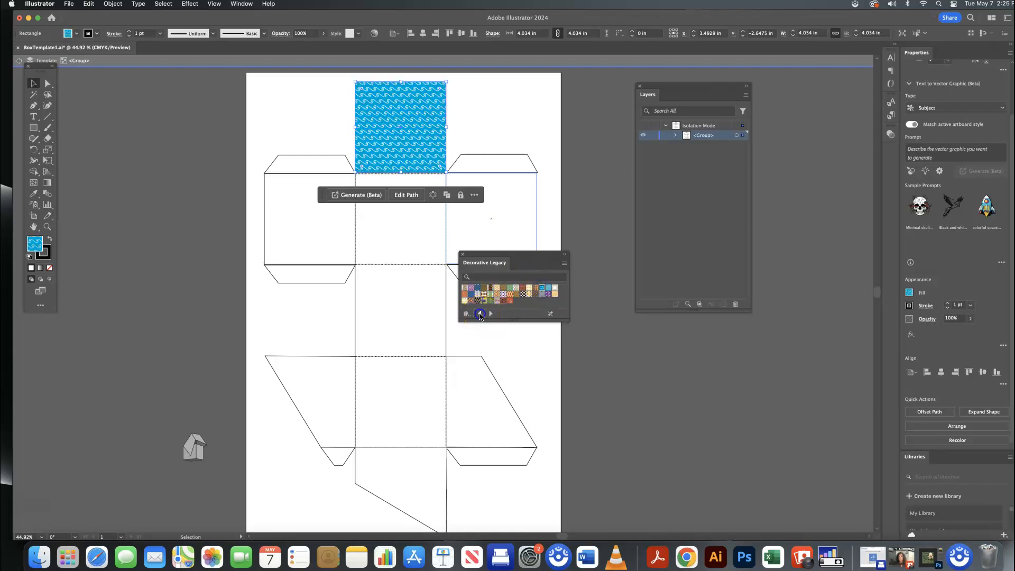
pyautogui.click(472, 291)
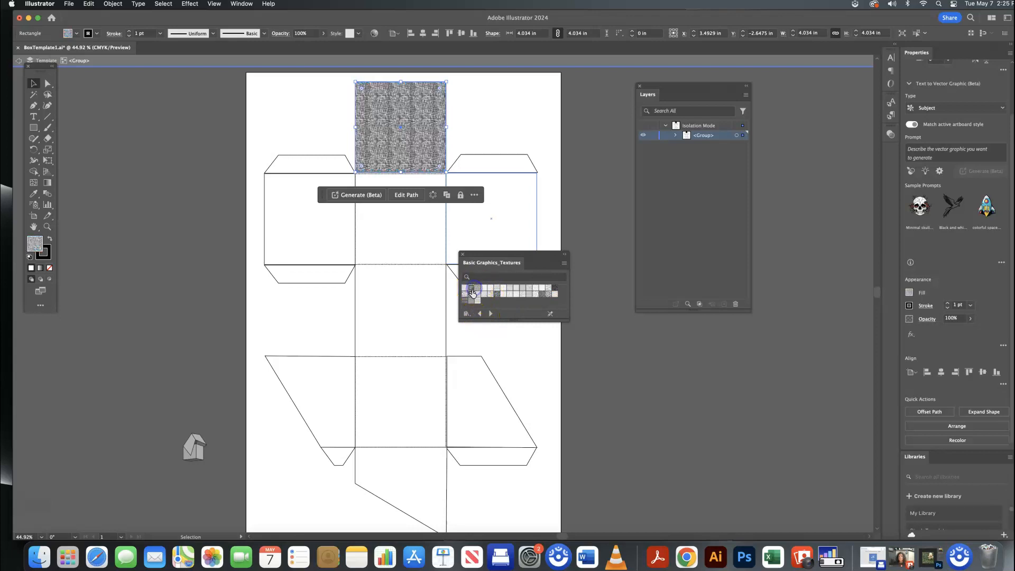
pyautogui.click(480, 294)
pyautogui.click(491, 293)
pyautogui.click(509, 292)
pyautogui.click(523, 292)
# Sample patterns from the Basic Graphics_Lines library and fill the square panel with thick black vertical stripes
pyautogui.click(480, 313)
pyautogui.click(502, 294)
pyautogui.click(497, 288)
pyautogui.click(491, 288)
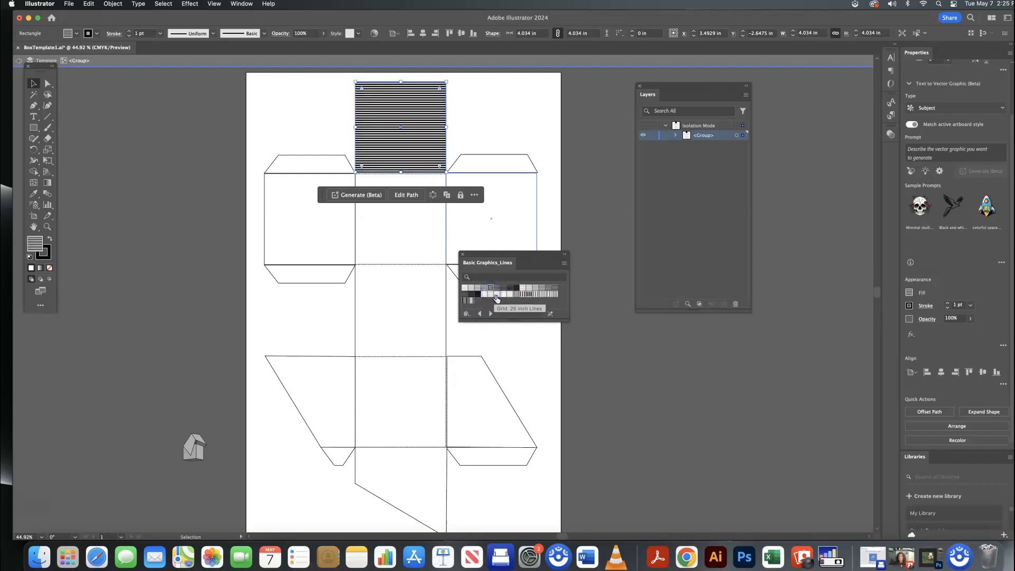
pyautogui.click(502, 294)
pyautogui.click(518, 295)
pyautogui.click(526, 294)
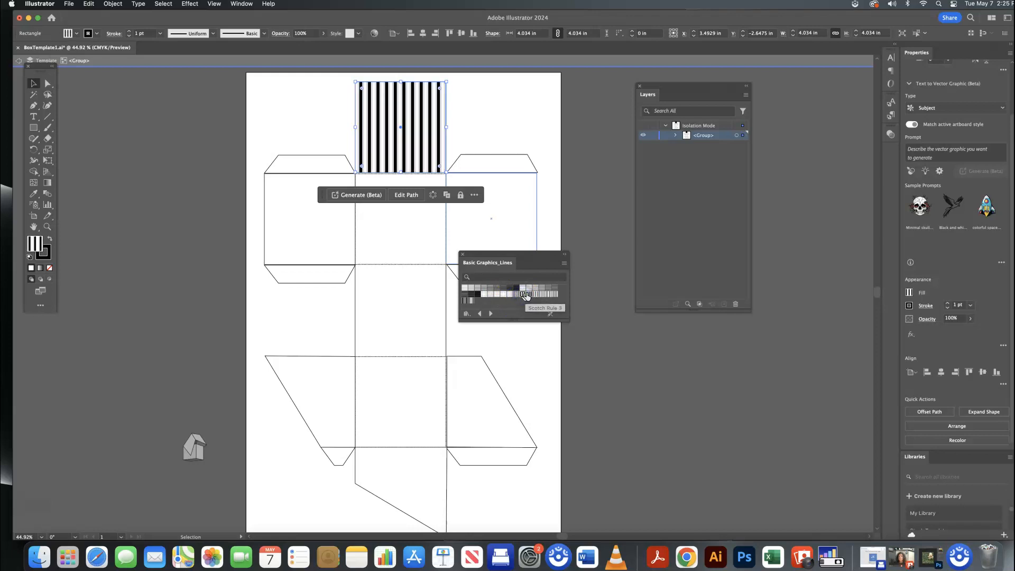
# Switch to the Basic Graphics_Dots library and try its dot patterns on the square panel
pyautogui.click(480, 313)
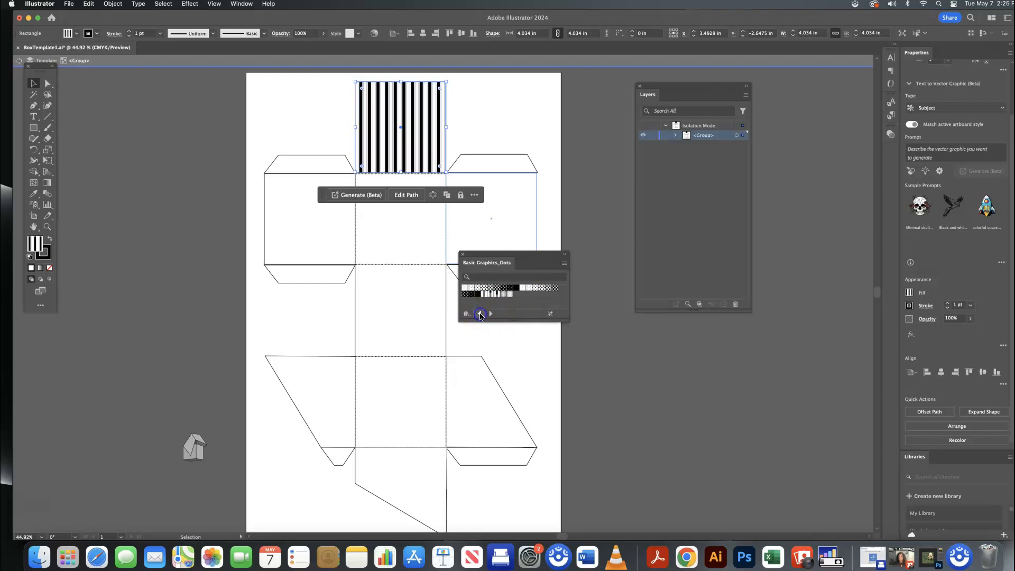
pyautogui.click(493, 290)
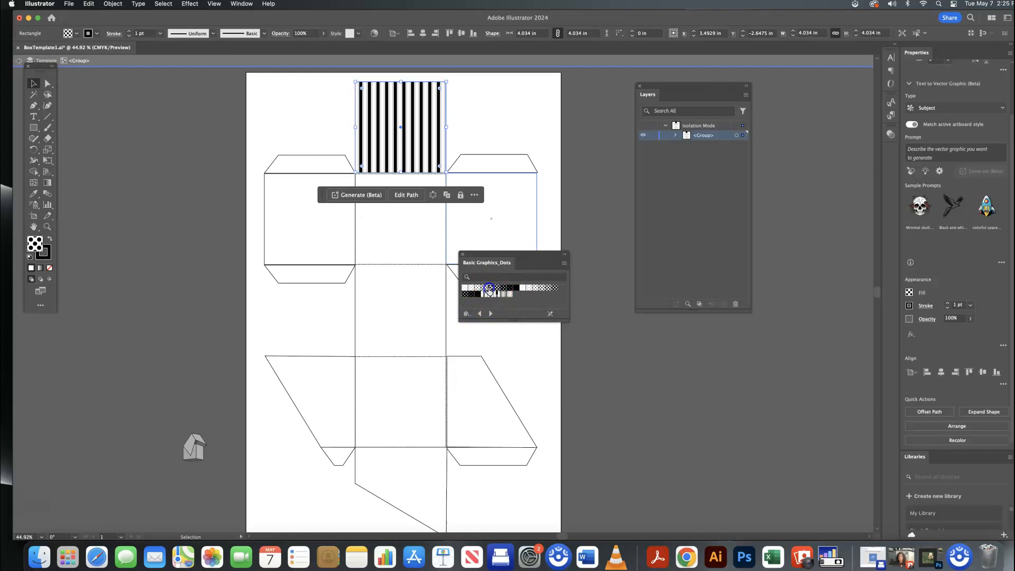
pyautogui.click(477, 294)
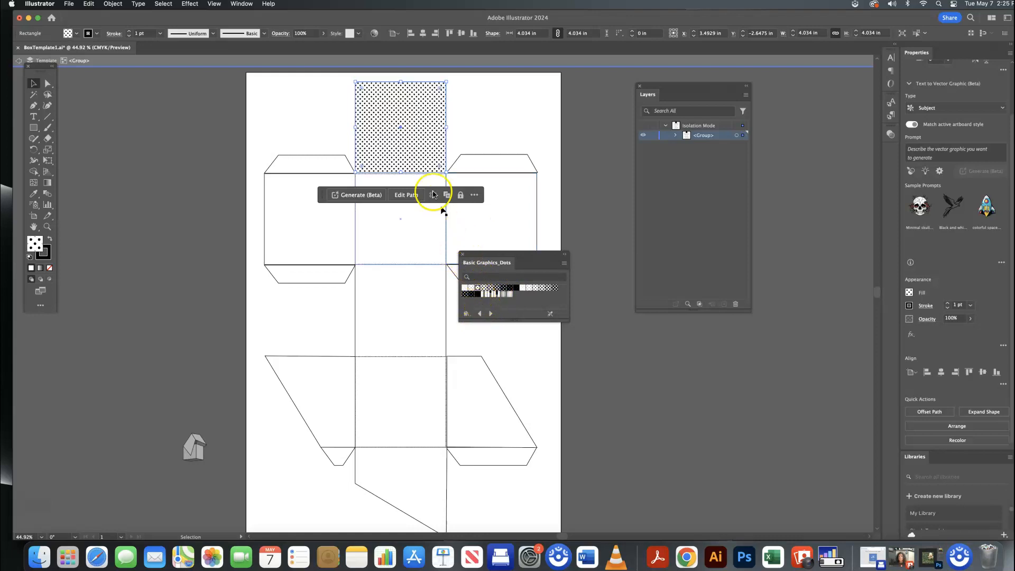
# Remove the fill from the square panel and close the Basic Graphics_Dots library
pyautogui.click(75, 34)
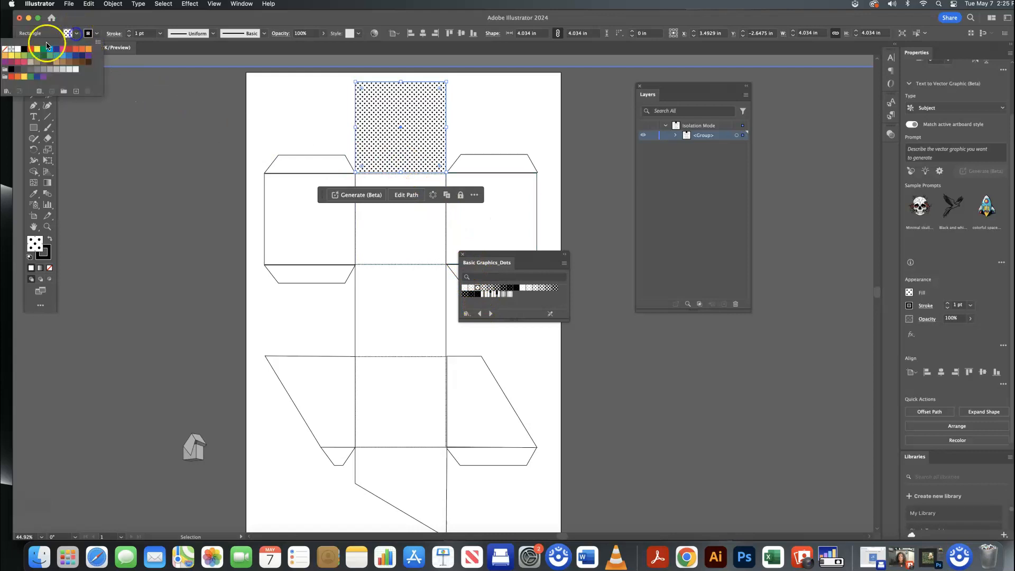
pyautogui.click(5, 51)
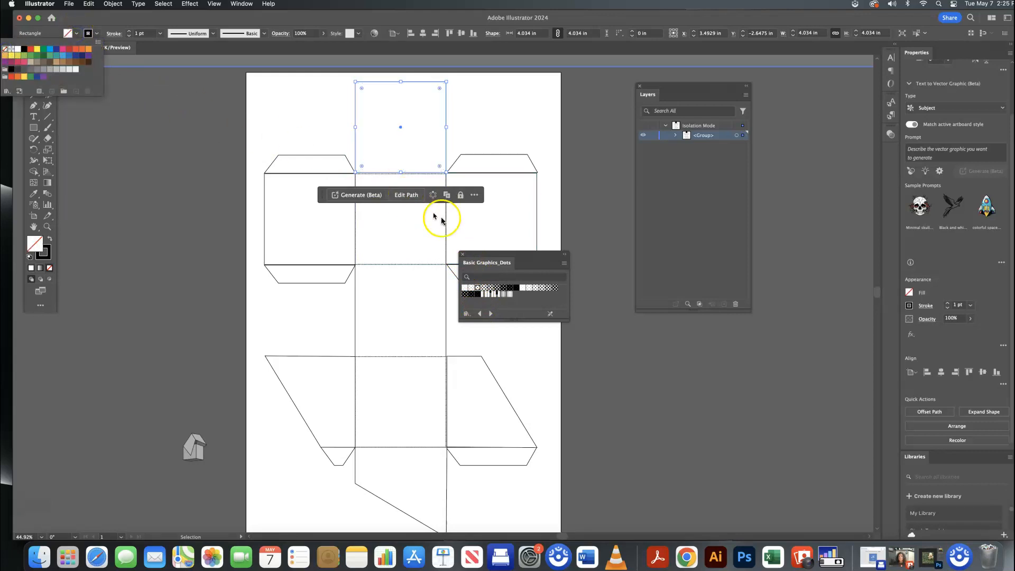
pyautogui.click(463, 257)
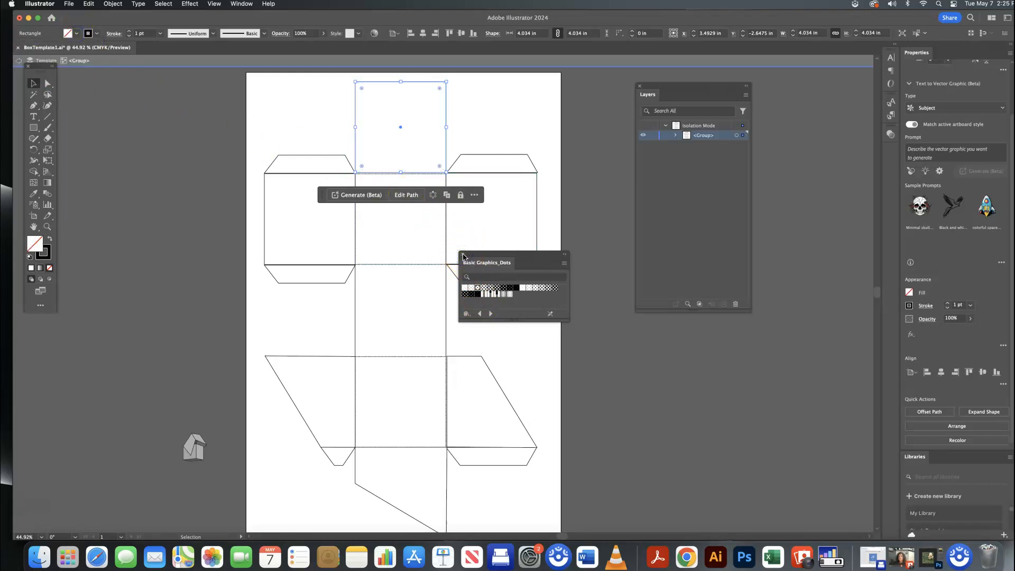
pyautogui.click(462, 255)
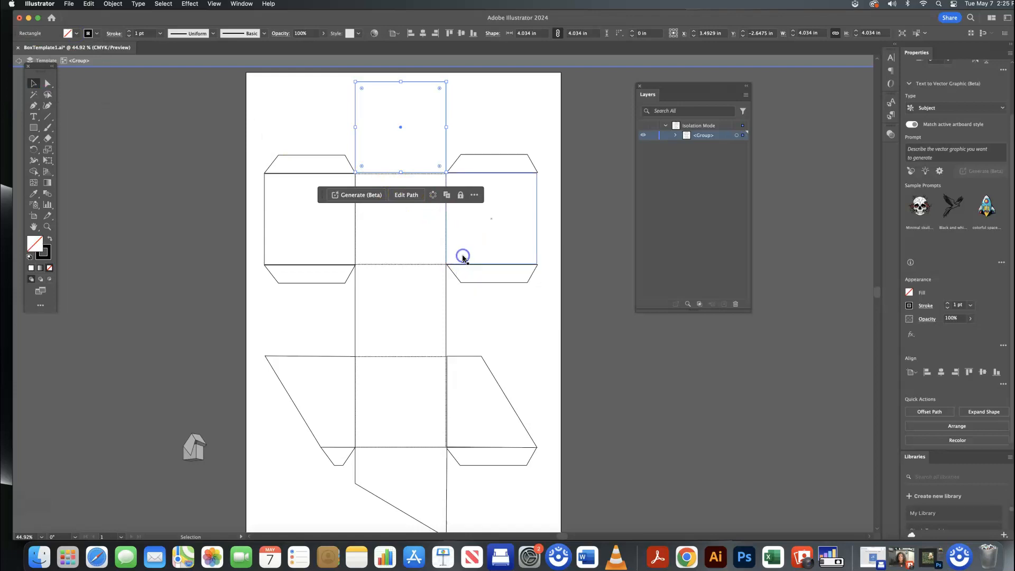
# Show the Pattern Options panel beside the Layers panel, and leave isolation mode on the template group
pyautogui.click(241, 4)
pyautogui.click(270, 402)
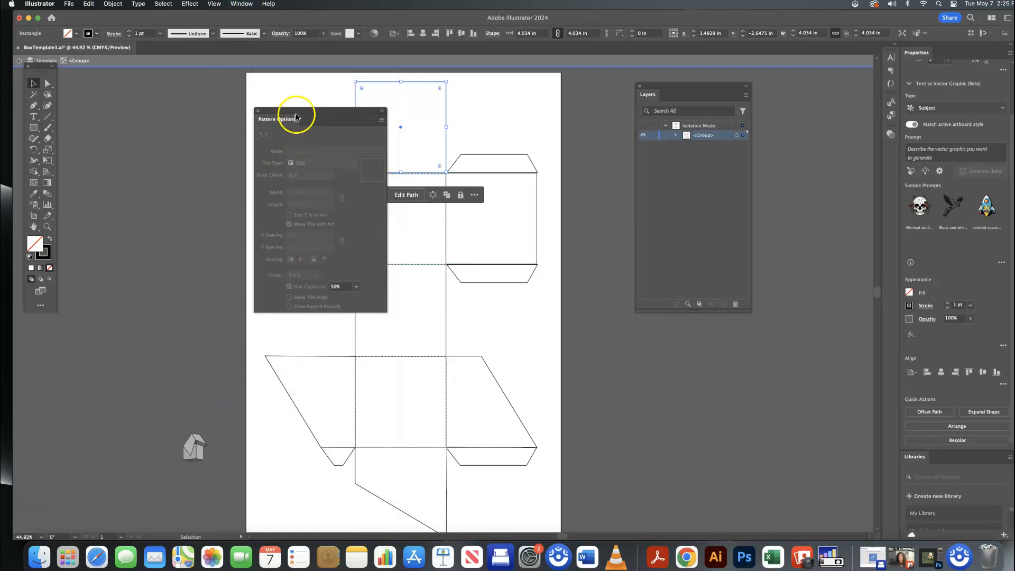
pyautogui.moveTo(339, 118); pyautogui.dragTo(804, 90)
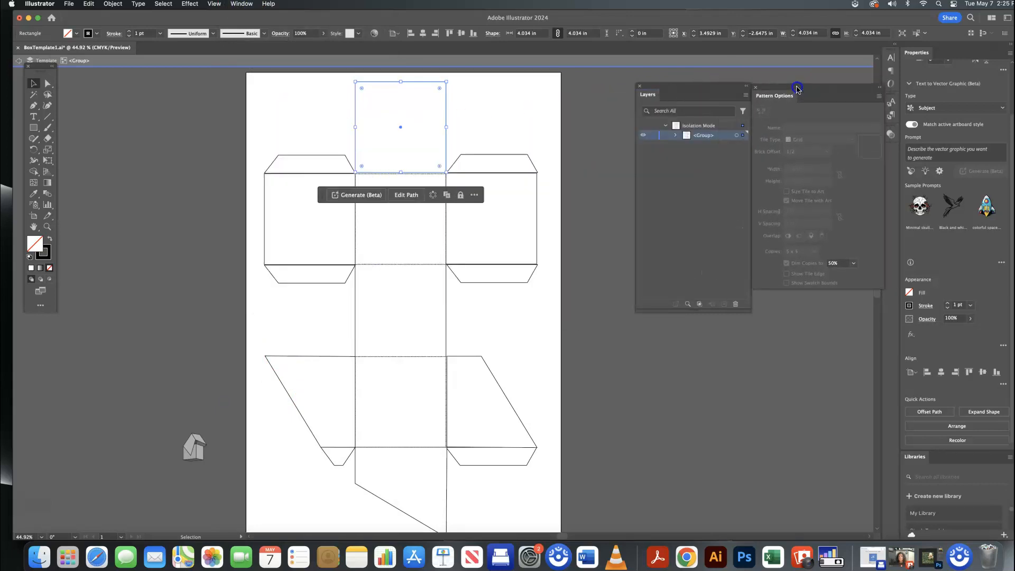
pyautogui.click(416, 137)
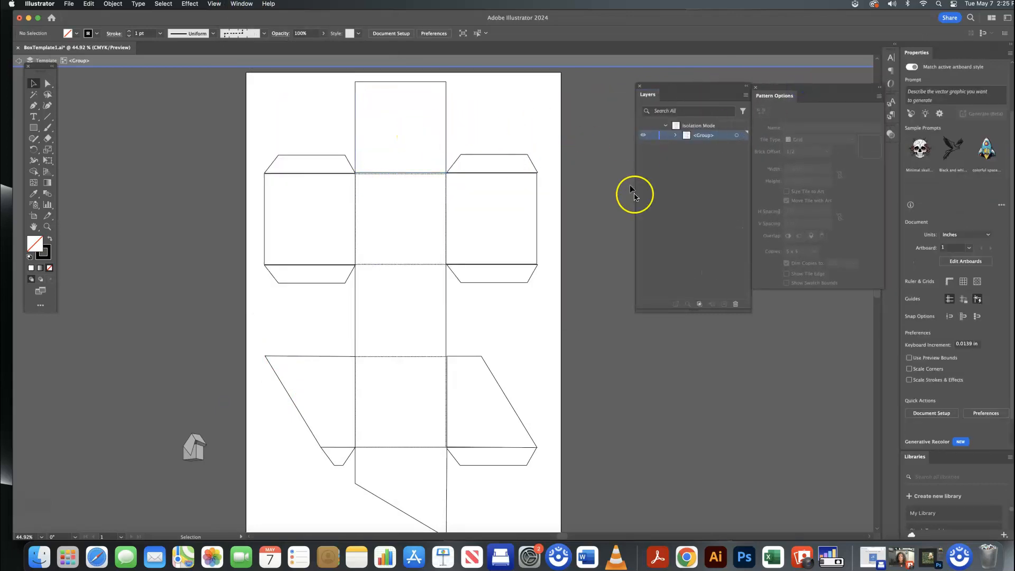
pyautogui.doubleClick(604, 214)
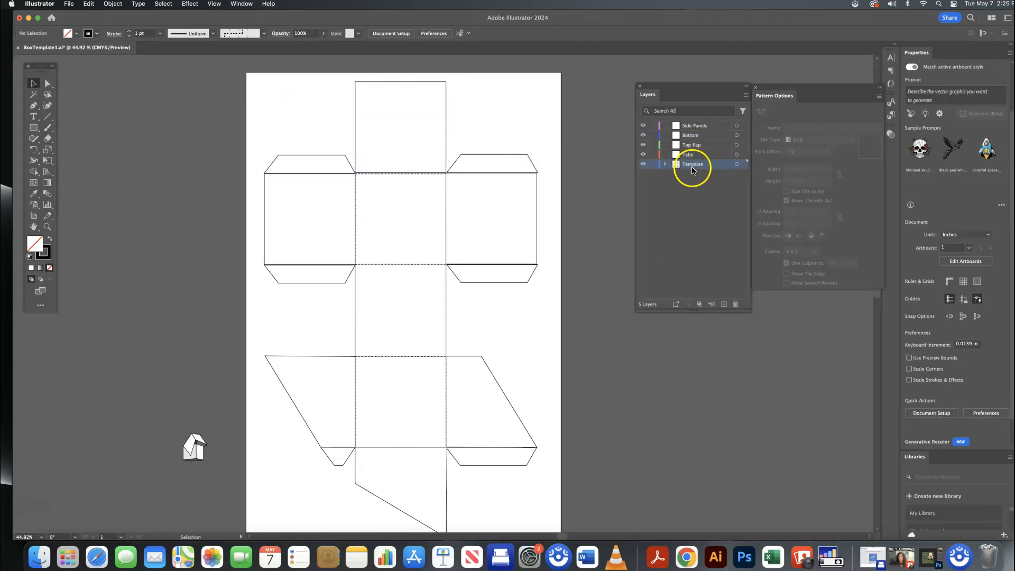
# Paste a copy of the whole template group over the original on the Tabs layer, and lock the Template layer
pyautogui.click(445, 152)
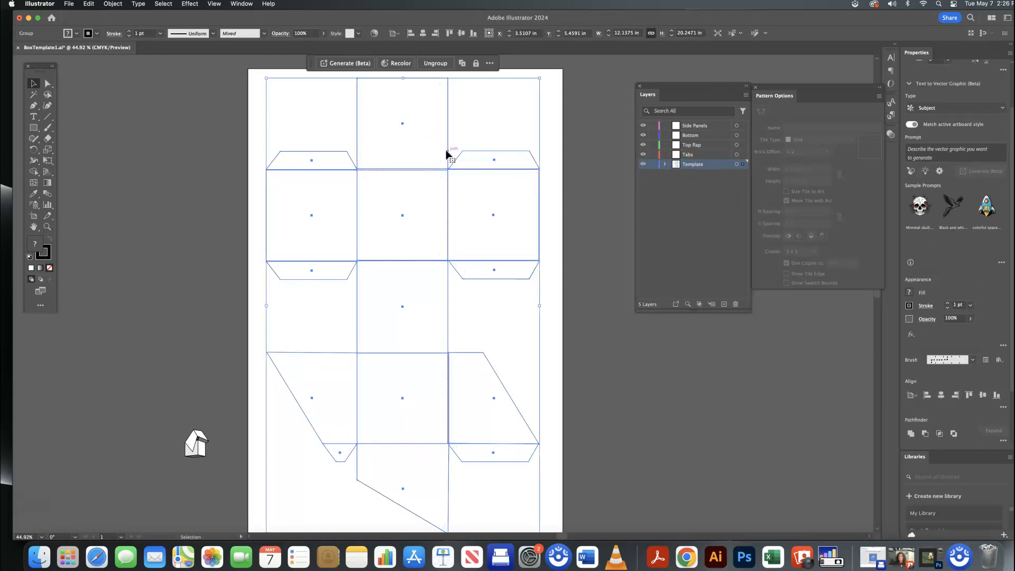
pyautogui.click(706, 158)
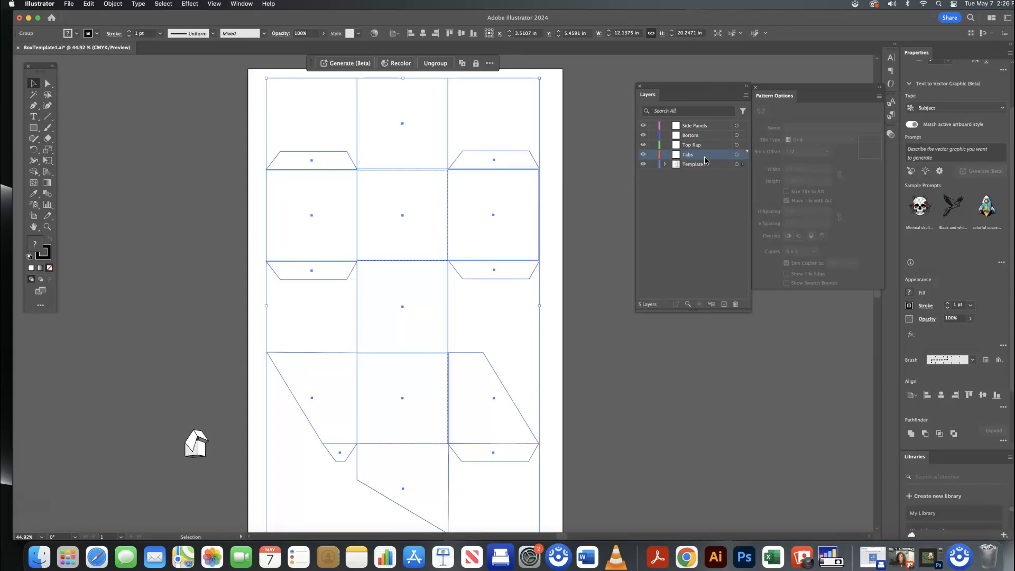
pyautogui.press('super+v')
pyautogui.moveTo(571, 211); pyautogui.dragTo(515, 222)
pyautogui.click(571, 209)
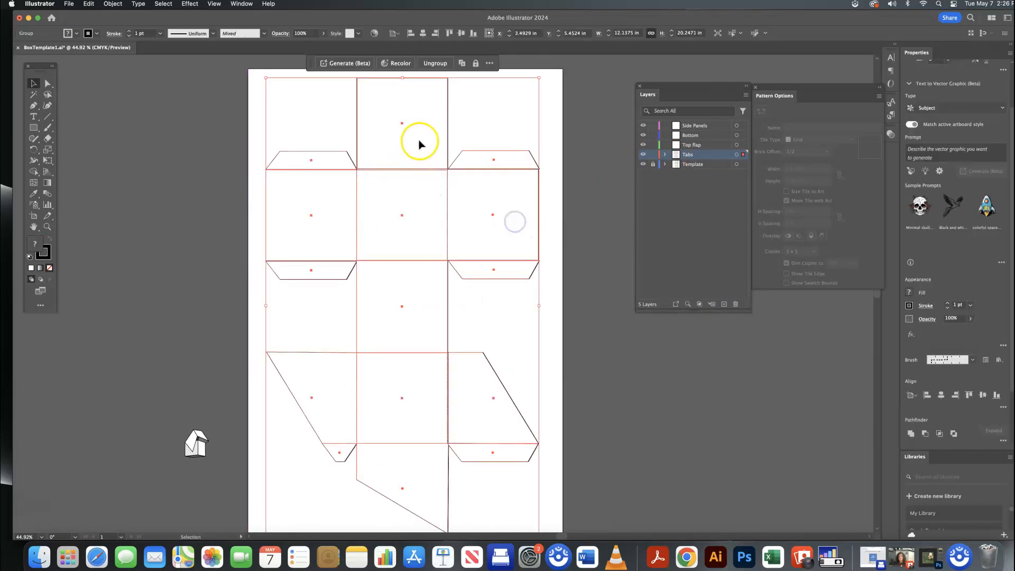
pyautogui.click(189, 157)
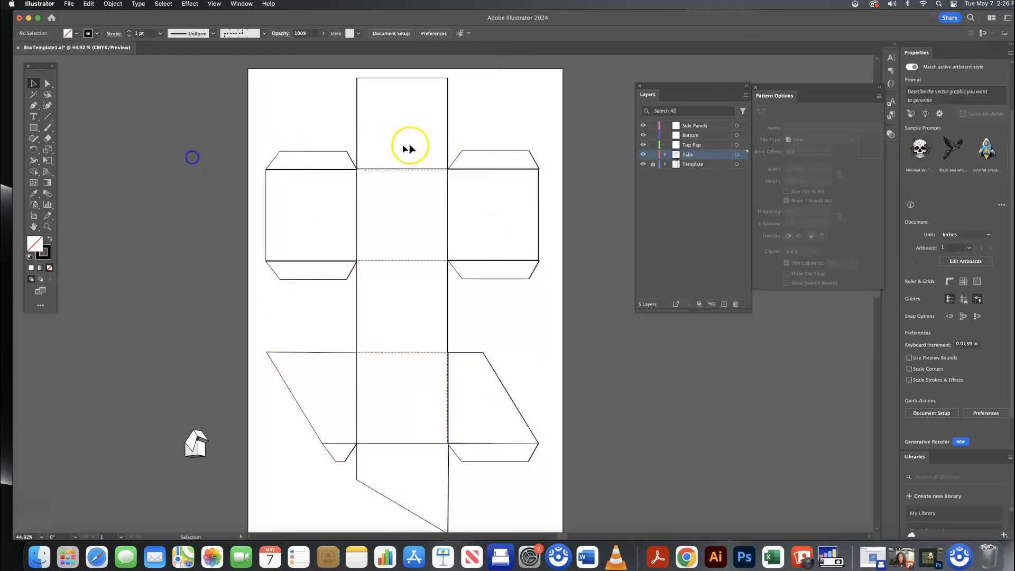
# Draw a five-pointed star about 2.15 in wide in the empty area beside the artboard and fill it with pink
pyautogui.hscroll(10, 486, 267)
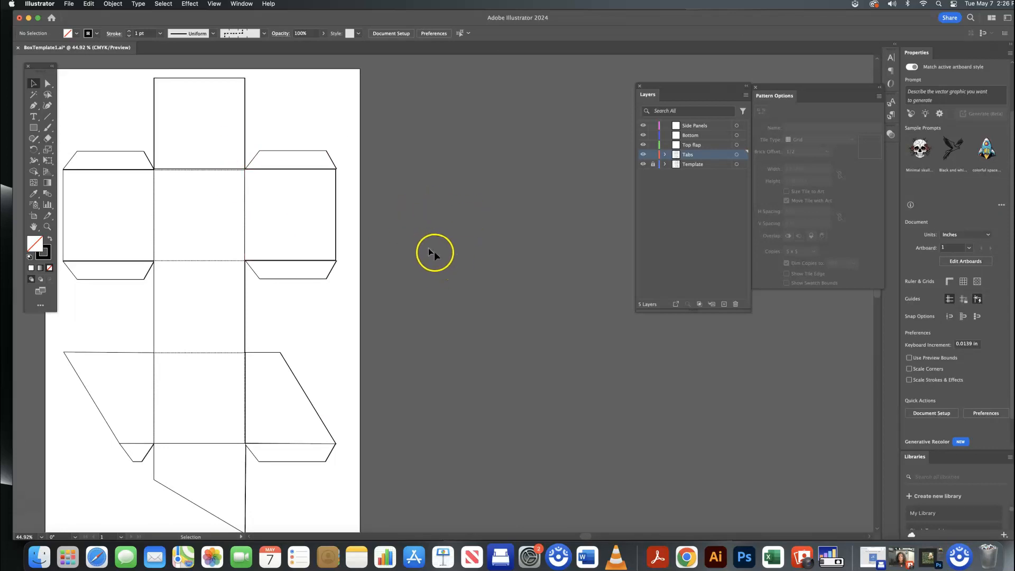
pyautogui.moveTo(35, 134); pyautogui.dragTo(60, 170)
pyautogui.moveTo(407, 188); pyautogui.dragTo(422, 207)
pyautogui.click(74, 34)
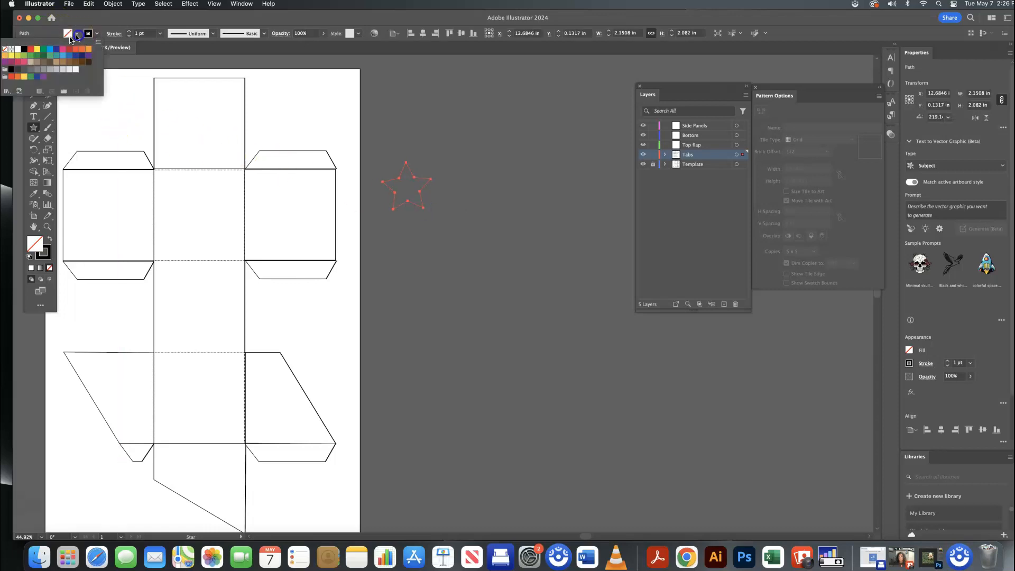
pyautogui.click(62, 50)
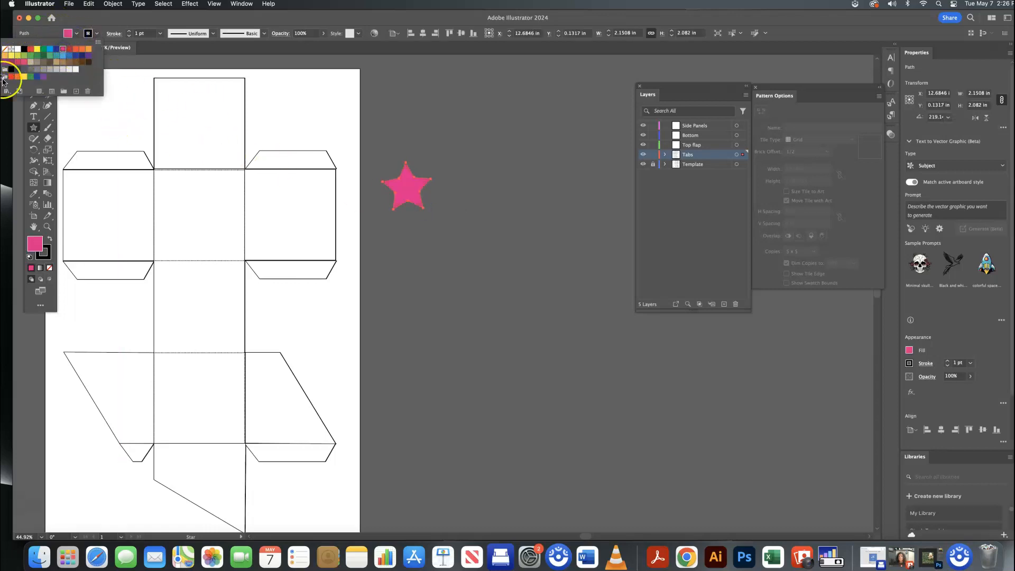
pyautogui.click(117, 62)
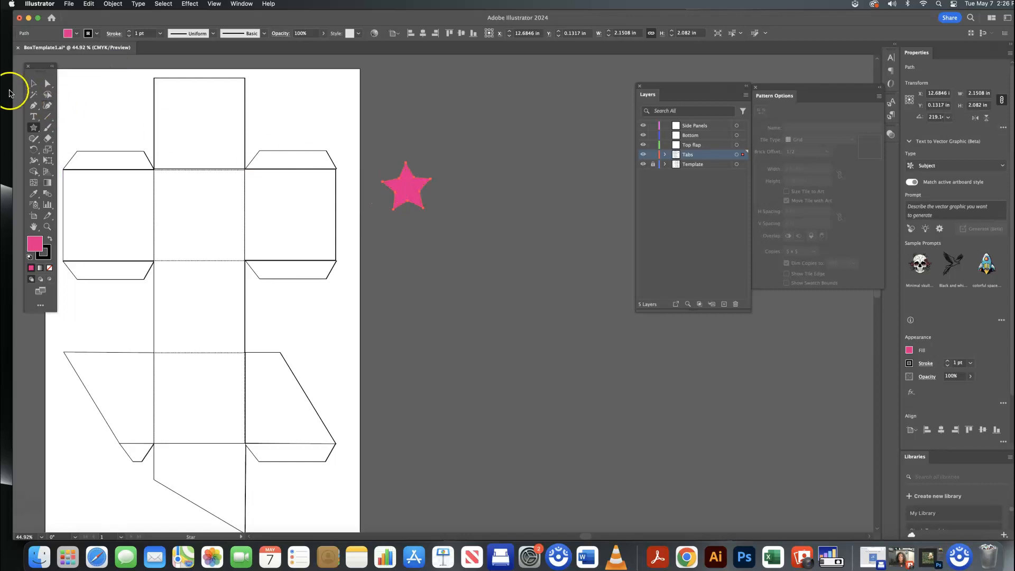
# Make four copies of the pink star, scatter them beside and below the original, and rotate one slightly
pyautogui.click(34, 85)
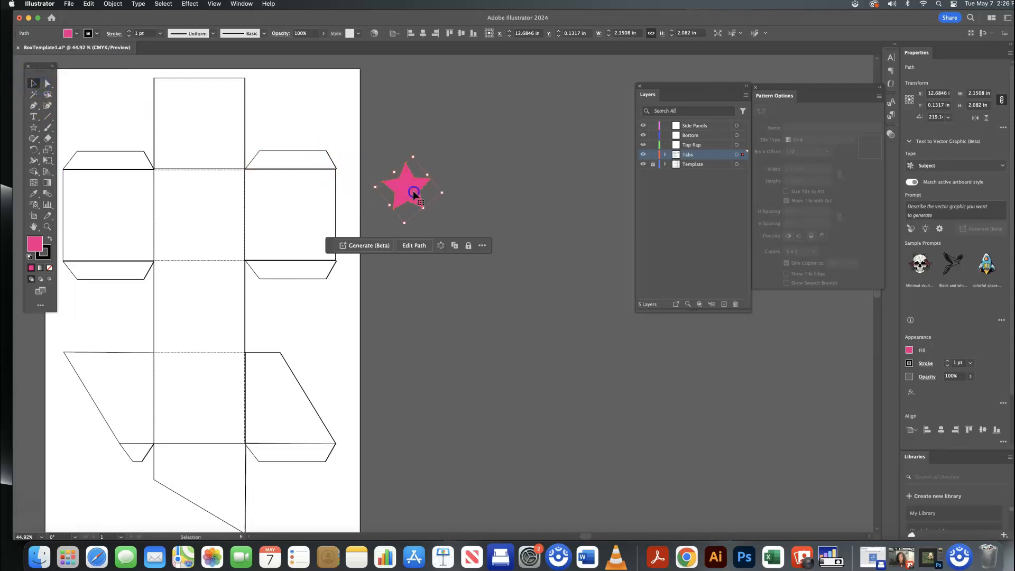
pyautogui.press('super+c')
pyautogui.press('super+v')
pyautogui.moveTo(450, 258)
pyautogui.mouseDown()
pyautogui.moveTo(465, 267)
pyautogui.moveTo(456, 246)
pyautogui.mouseUp()
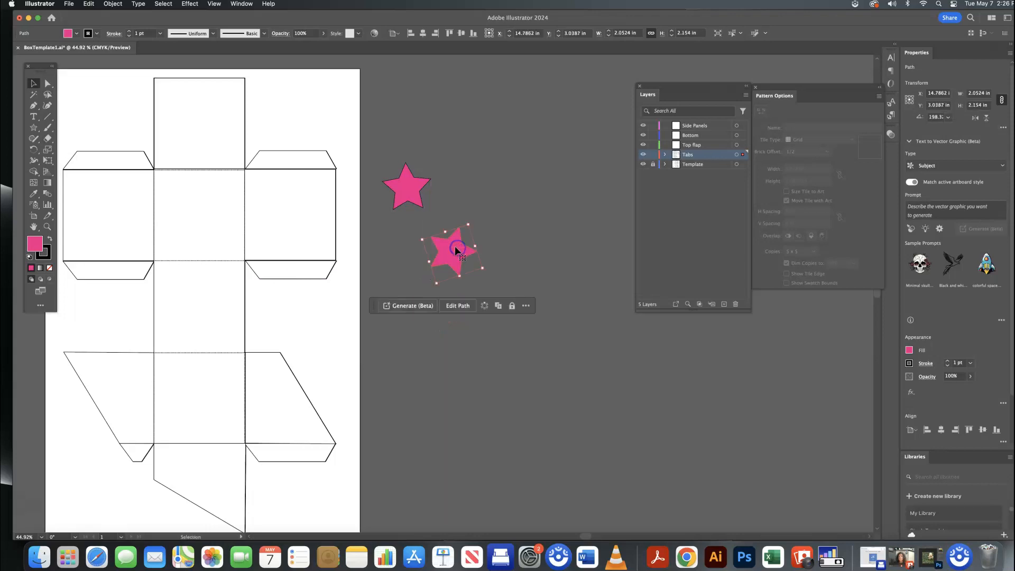
pyautogui.press('super+v')
pyautogui.moveTo(446, 301); pyautogui.dragTo(480, 188)
pyautogui.press('super+v')
pyautogui.moveTo(445, 291); pyautogui.dragTo(389, 265)
pyautogui.moveTo(456, 261); pyautogui.dragTo(467, 260)
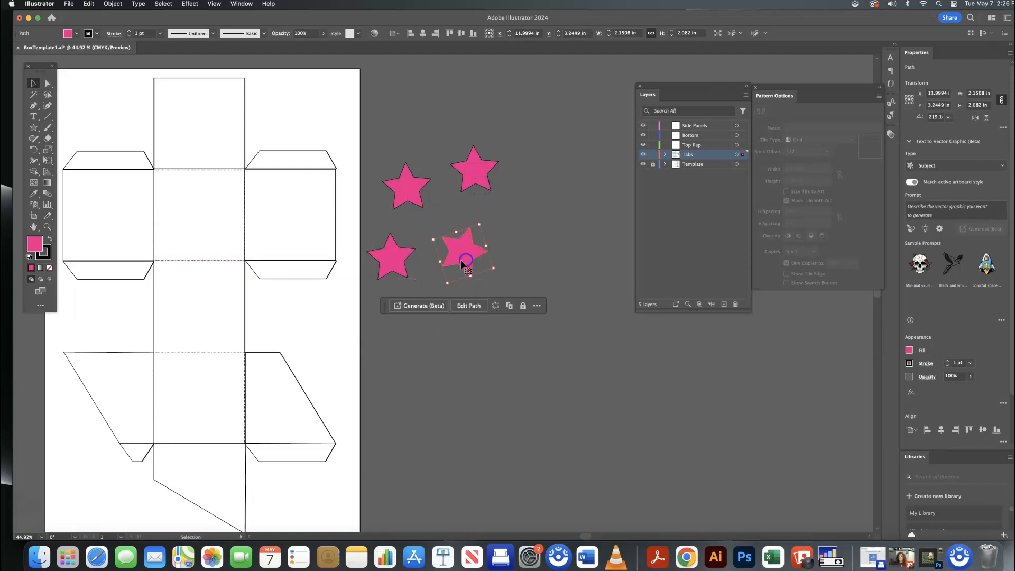
pyautogui.press('super+v')
pyautogui.moveTo(447, 299); pyautogui.dragTo(445, 317)
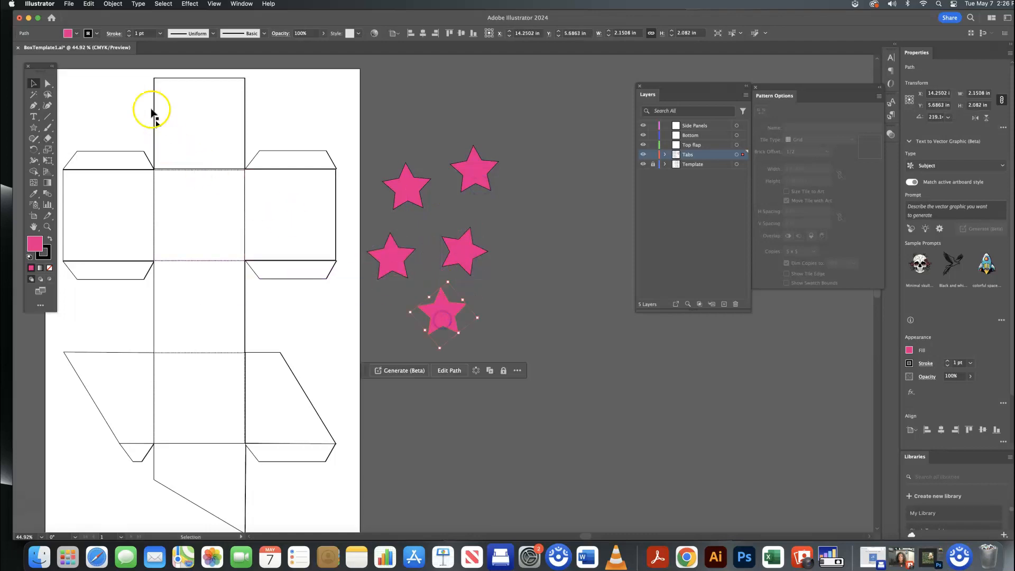
# Recolour the lowest star and the upper-right star of the cluster with light green
pyautogui.click(68, 35)
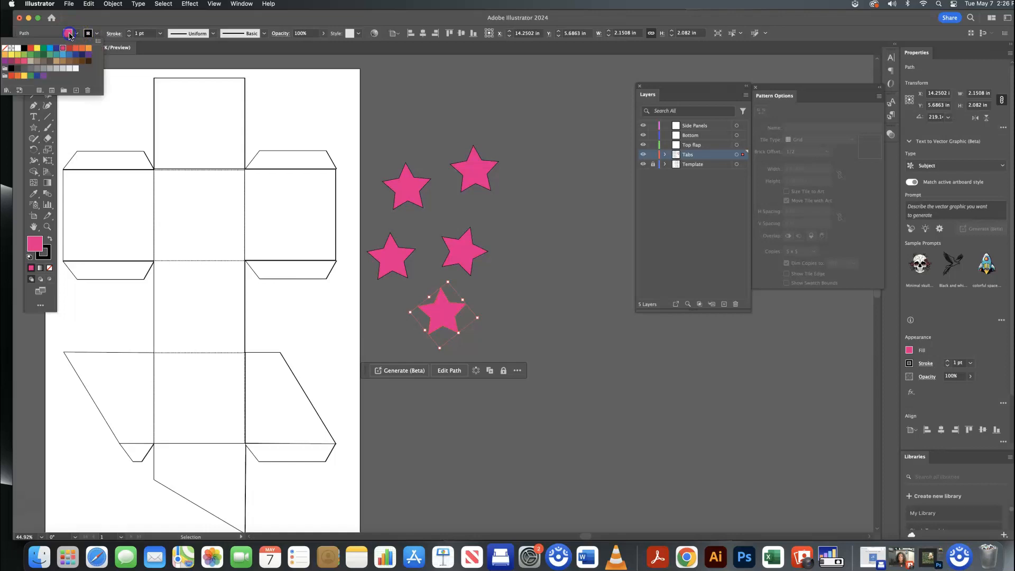
pyautogui.click(25, 58)
pyautogui.click(466, 174)
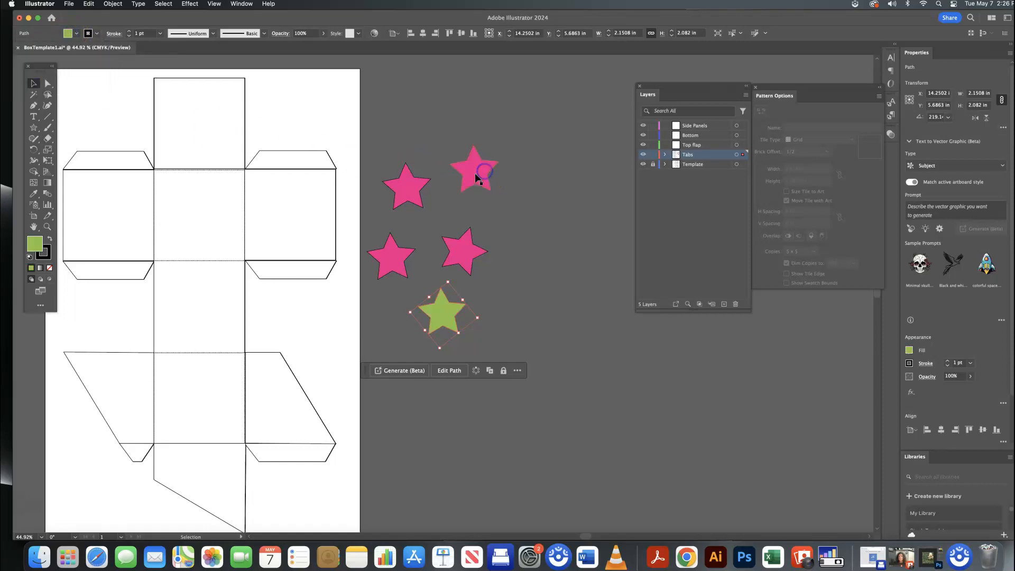
pyautogui.click(77, 33)
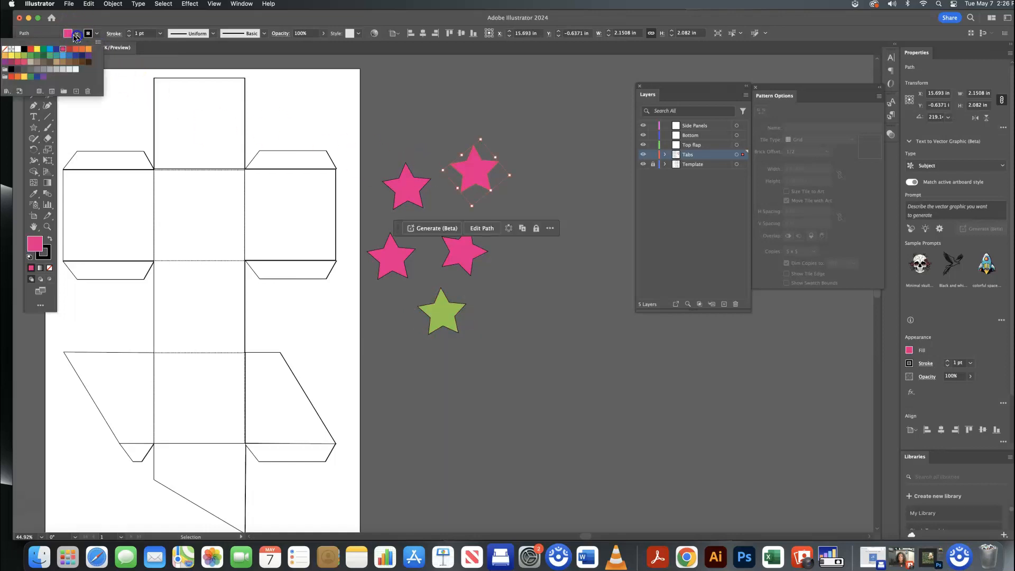
pyautogui.click(23, 56)
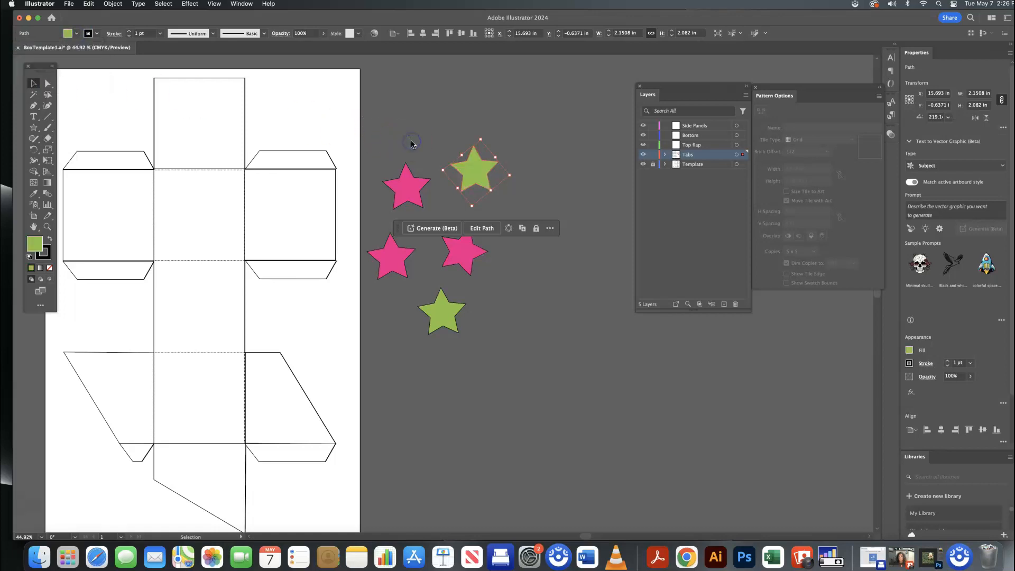
# Fill the original upper-left star with light blue
pyautogui.click(33, 128)
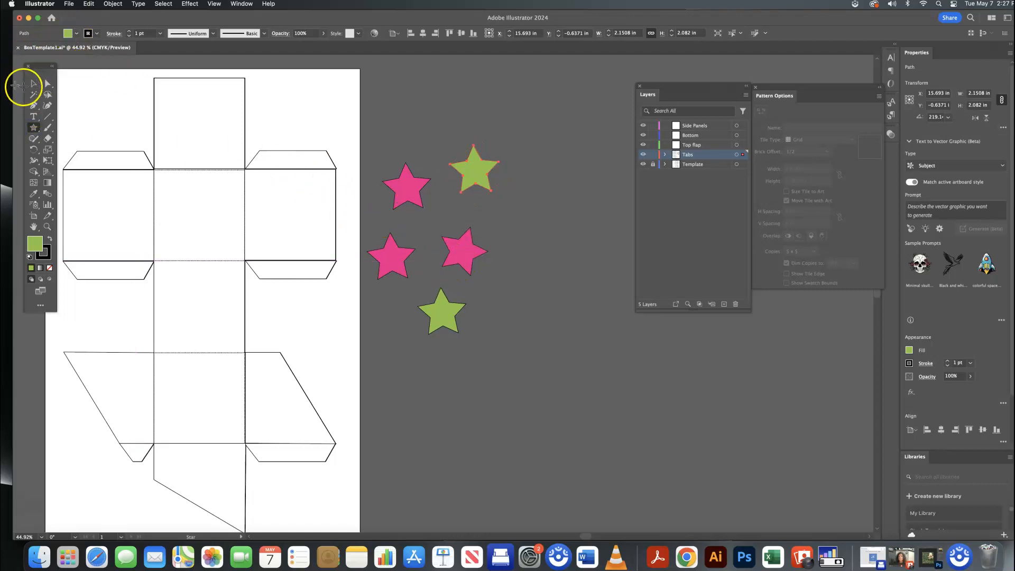
pyautogui.click(33, 83)
pyautogui.click(402, 196)
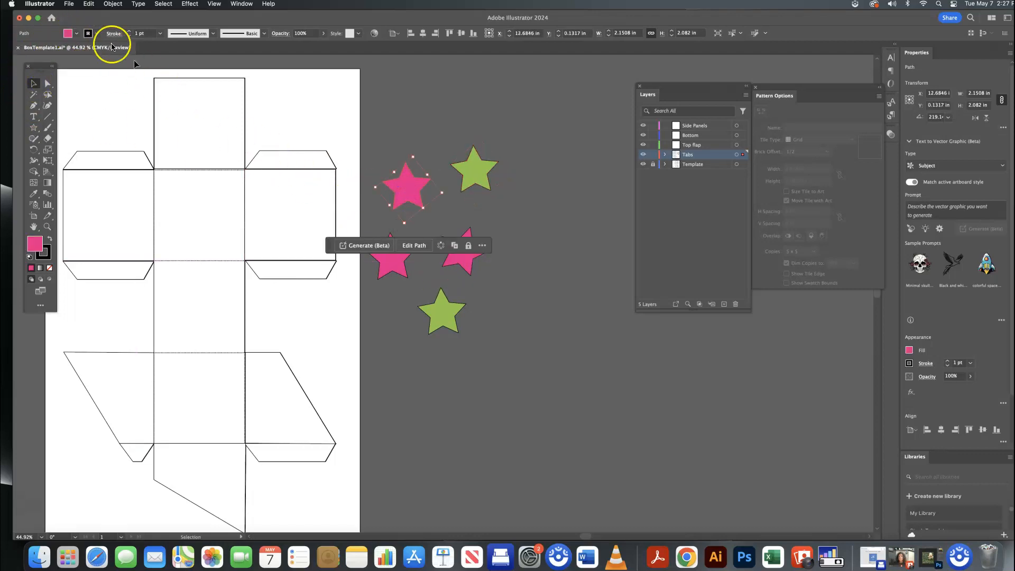
pyautogui.click(67, 34)
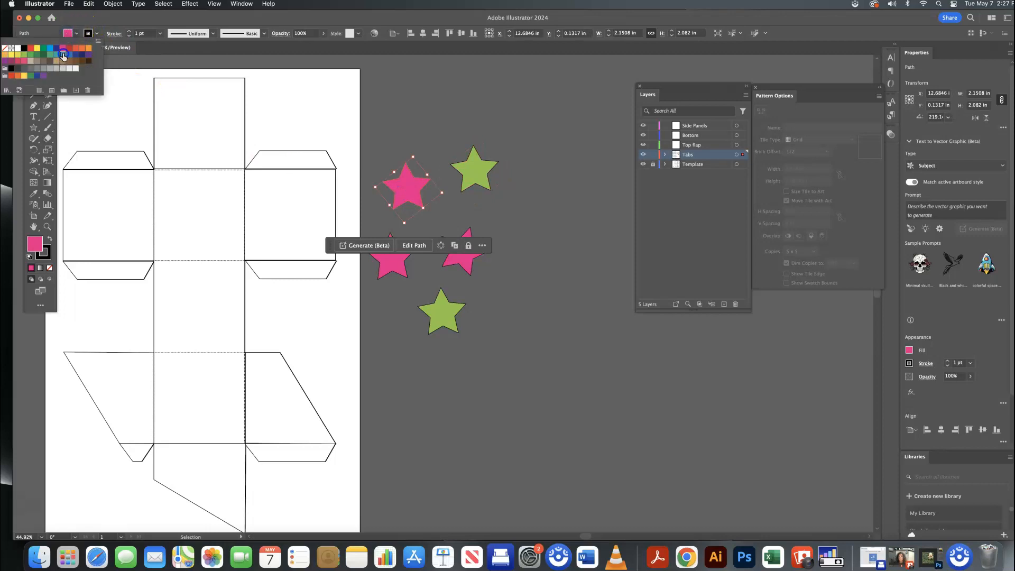
pyautogui.click(63, 55)
# Paste a sixth star to the right of the cluster and match its fill to the blue star with the Eyedropper
pyautogui.press('super+v')
pyautogui.moveTo(451, 303); pyautogui.dragTo(536, 242)
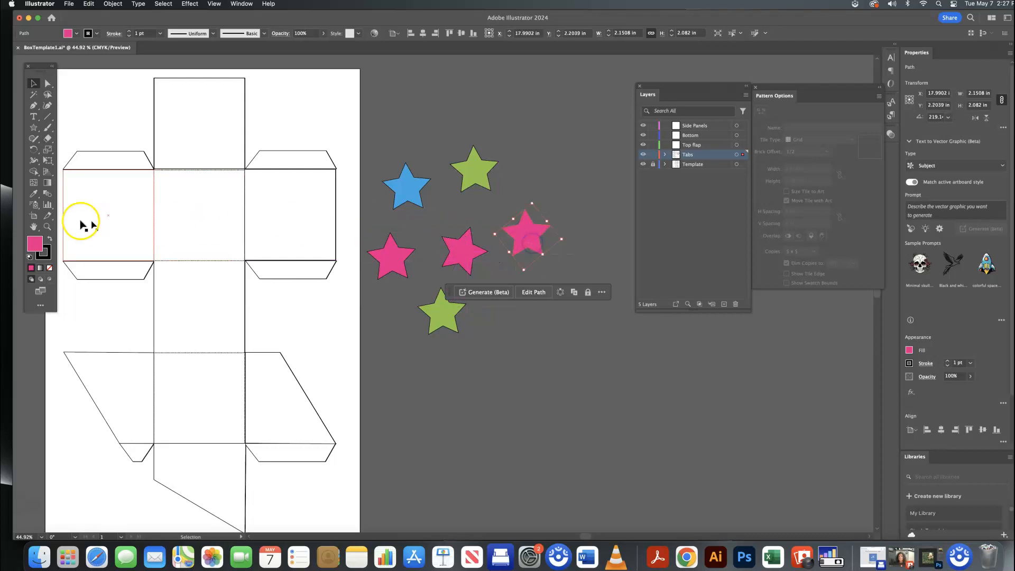
pyautogui.click(33, 193)
pyautogui.click(407, 188)
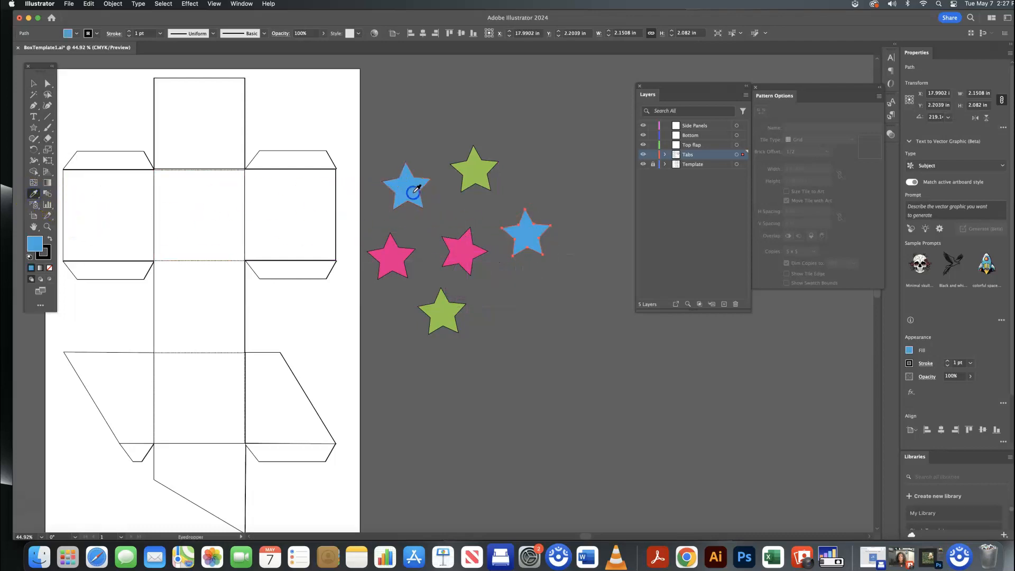
# Move the two pink stars, the lower green star and the right blue star to even out the cluster's spacing
pyautogui.click(34, 83)
pyautogui.moveTo(465, 250); pyautogui.dragTo(465, 238)
pyautogui.moveTo(447, 318); pyautogui.dragTo(474, 310)
pyautogui.moveTo(397, 256); pyautogui.dragTo(417, 266)
pyautogui.moveTo(535, 242); pyautogui.dragTo(529, 245)
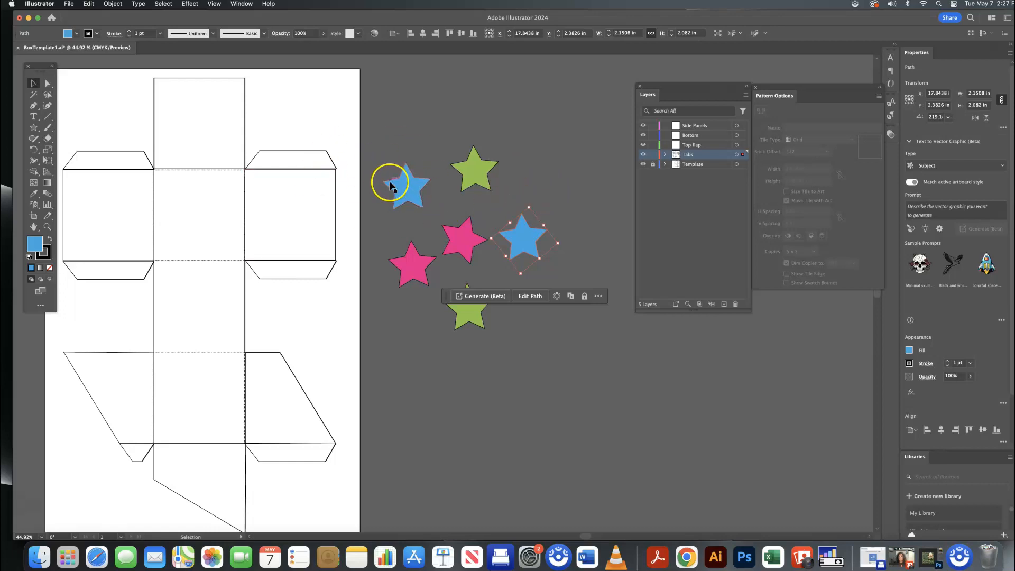
# Select all six stars, bring up the Swatches beside the artwork and add the stars as a new pattern swatch
pyautogui.click(386, 146)
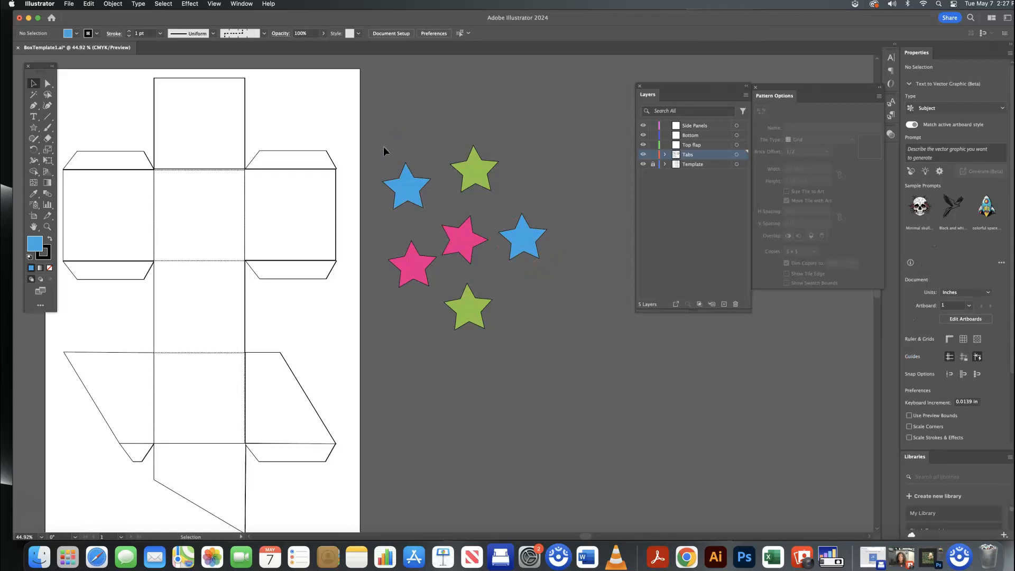
pyautogui.click(495, 280)
pyautogui.press('super+a')
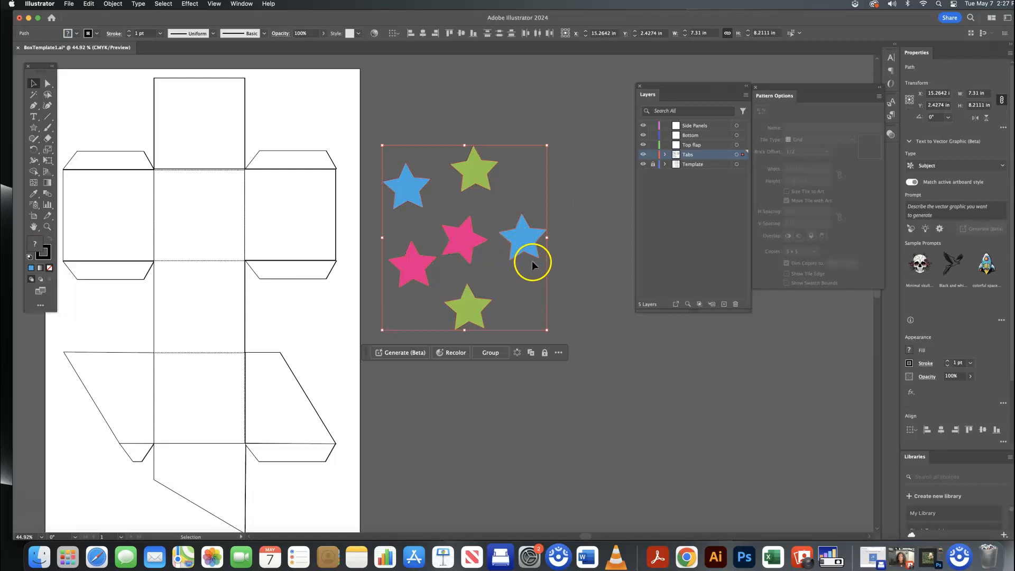
pyautogui.click(244, 5)
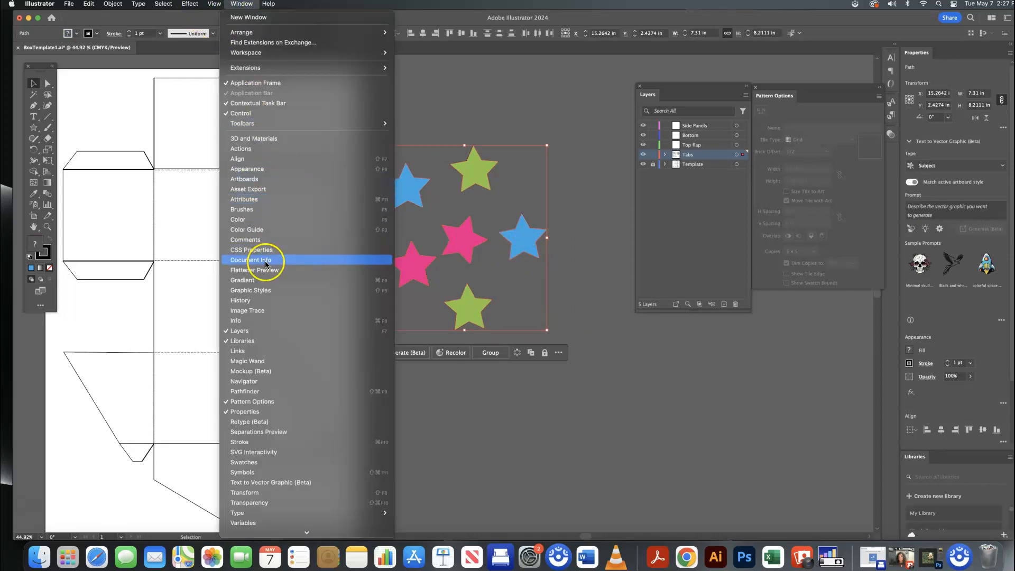
pyautogui.click(257, 464)
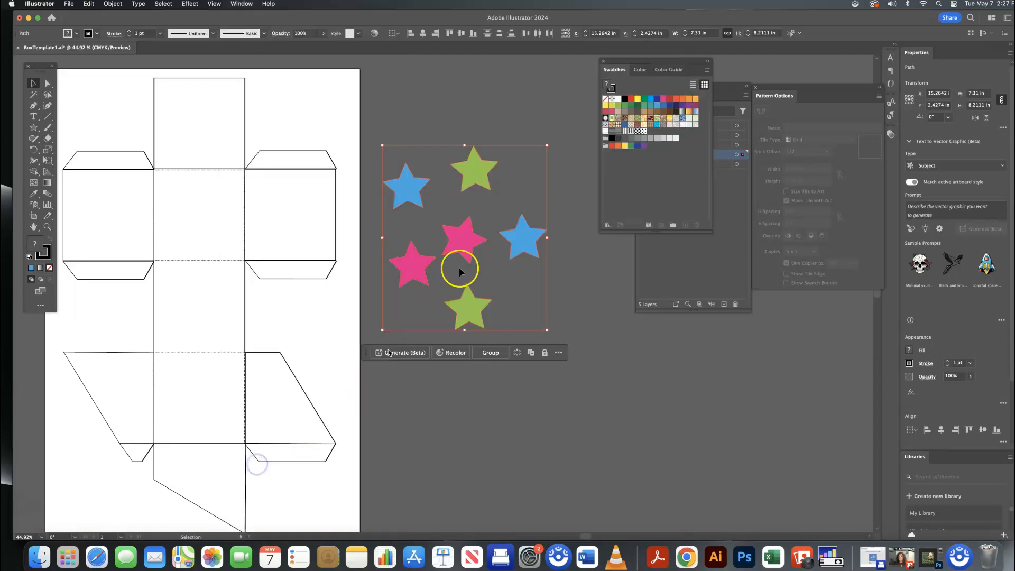
pyautogui.moveTo(624, 69); pyautogui.dragTo(784, 305)
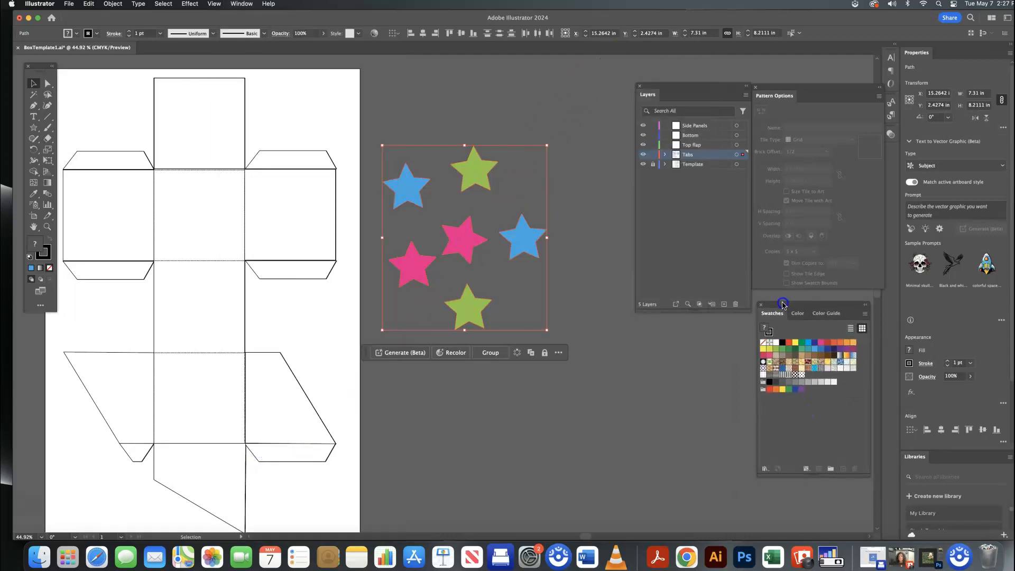
pyautogui.moveTo(465, 243); pyautogui.dragTo(783, 405)
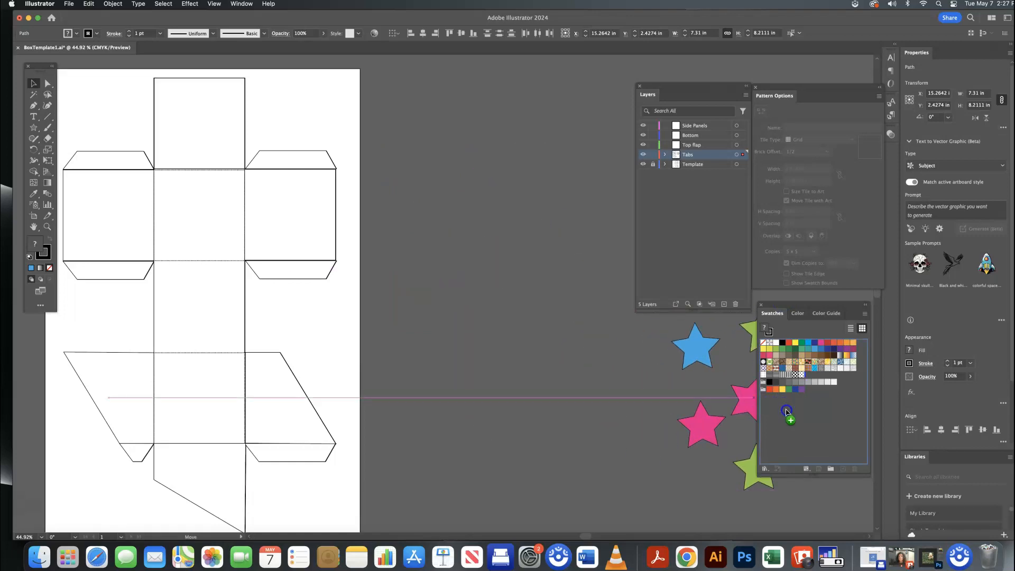
pyautogui.moveTo(786, 412); pyautogui.dragTo(787, 411)
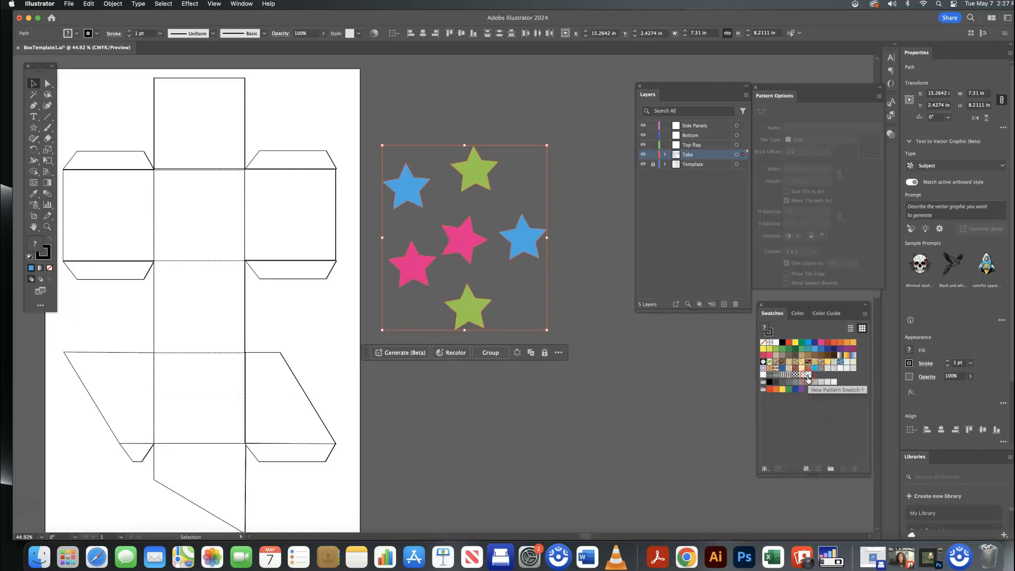
# Fill the box template's uppermost square panel and the right-hand square side panel with the new star pattern swatch
pyautogui.click(242, 115)
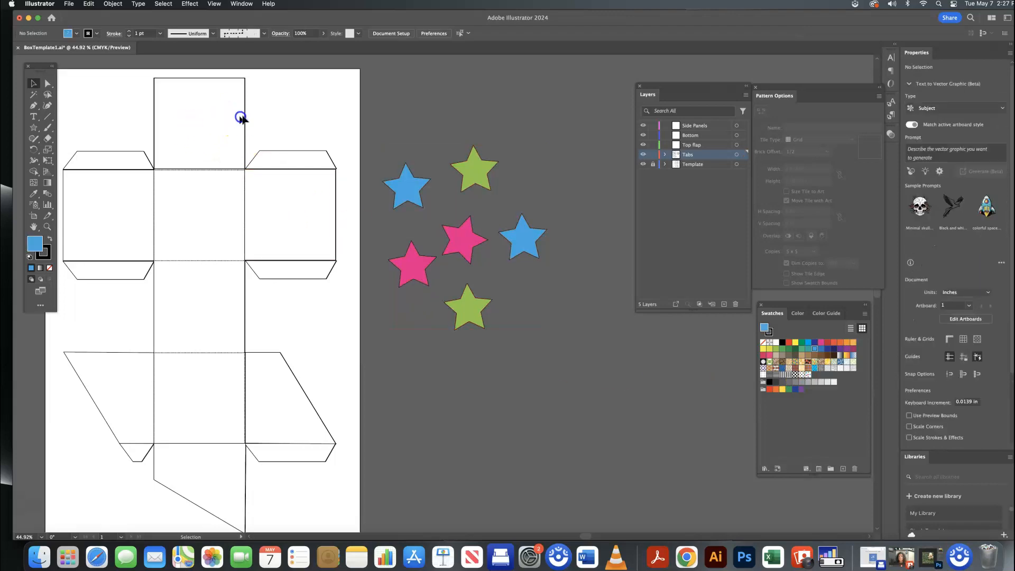
pyautogui.doubleClick(243, 117)
pyautogui.click(244, 118)
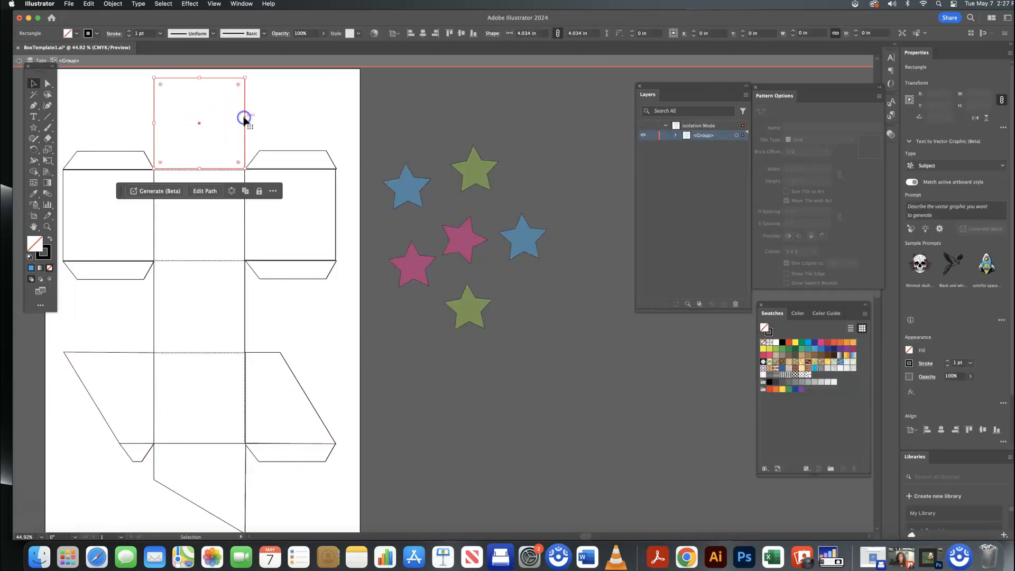
pyautogui.click(808, 378)
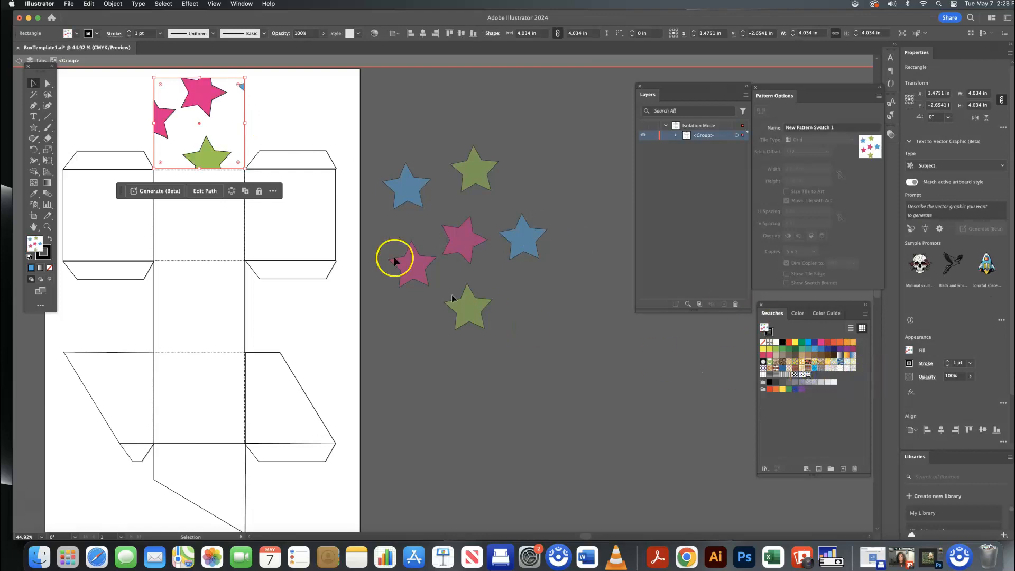
pyautogui.click(311, 233)
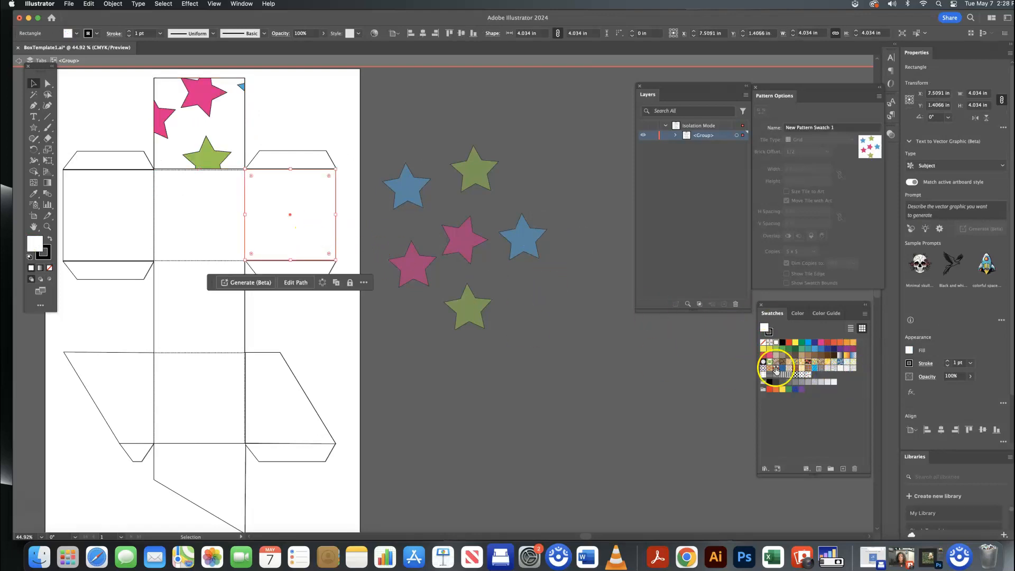
pyautogui.click(808, 375)
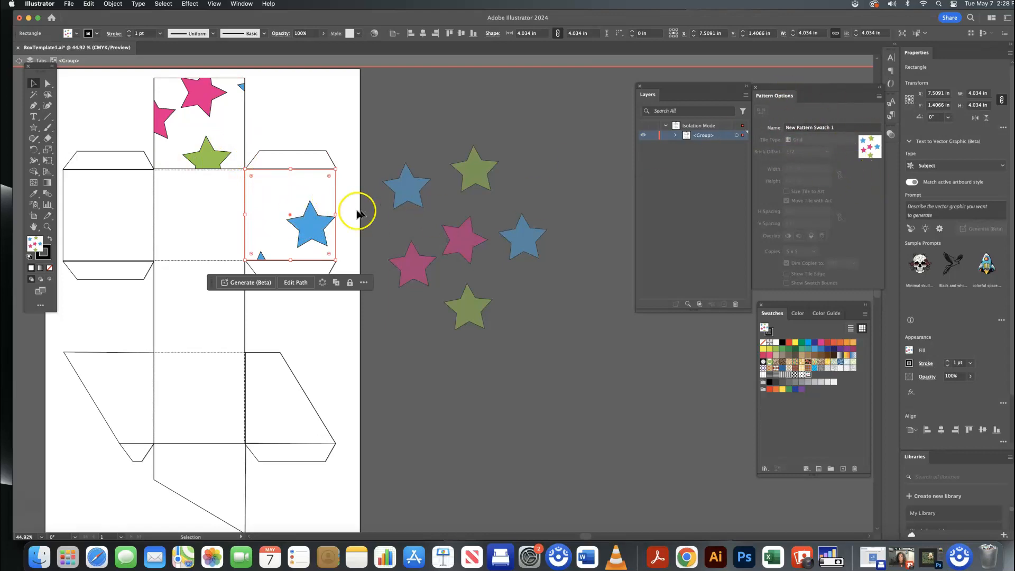
# Open the star pattern for editing and rename it stas
pyautogui.doubleClick(271, 204)
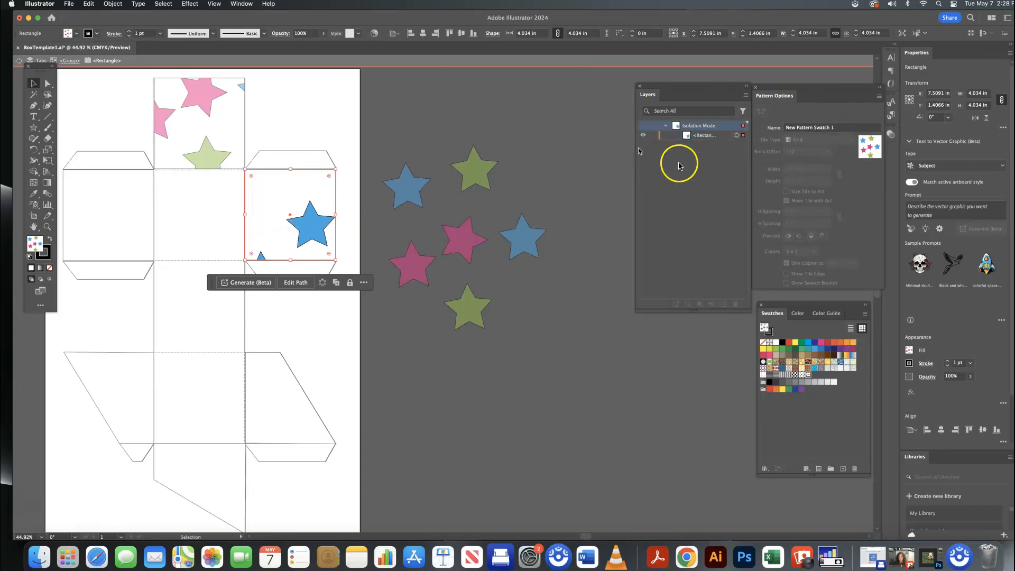
pyautogui.doubleClick(872, 150)
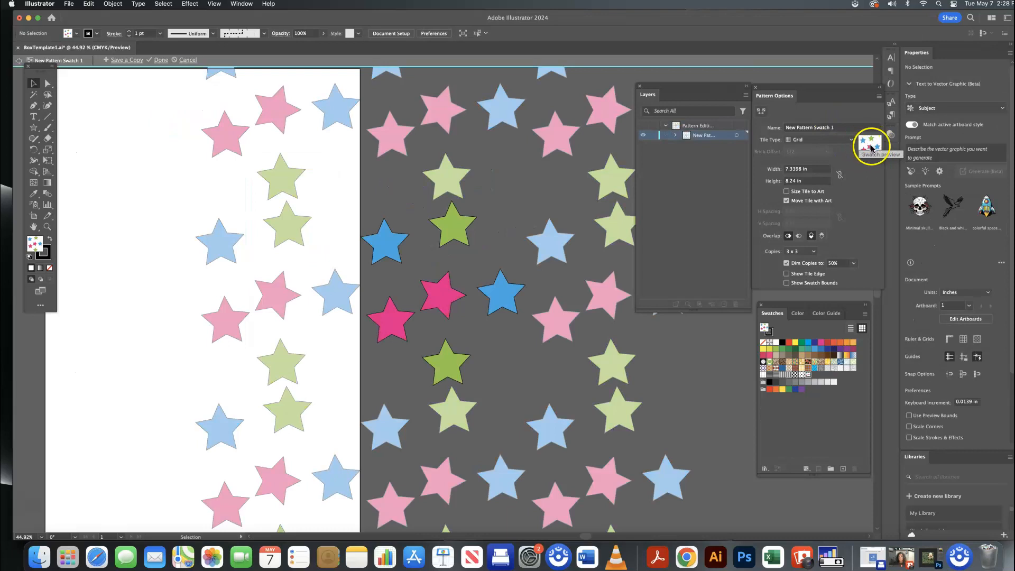
pyautogui.click(810, 140)
pyautogui.click(793, 129)
pyautogui.doubleClick(793, 128)
pyautogui.moveTo(842, 127); pyautogui.dragTo(775, 131)
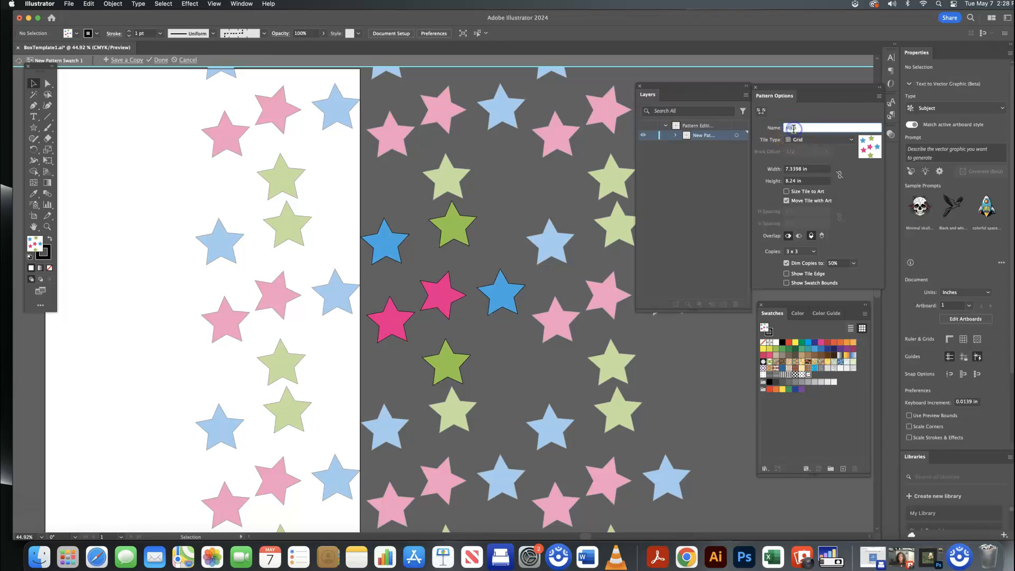
# Try the Brick by Row and Brick by Column tile types, and set the star pattern's tile type to Hex by Column
pyautogui.click(846, 140)
pyautogui.click(818, 161)
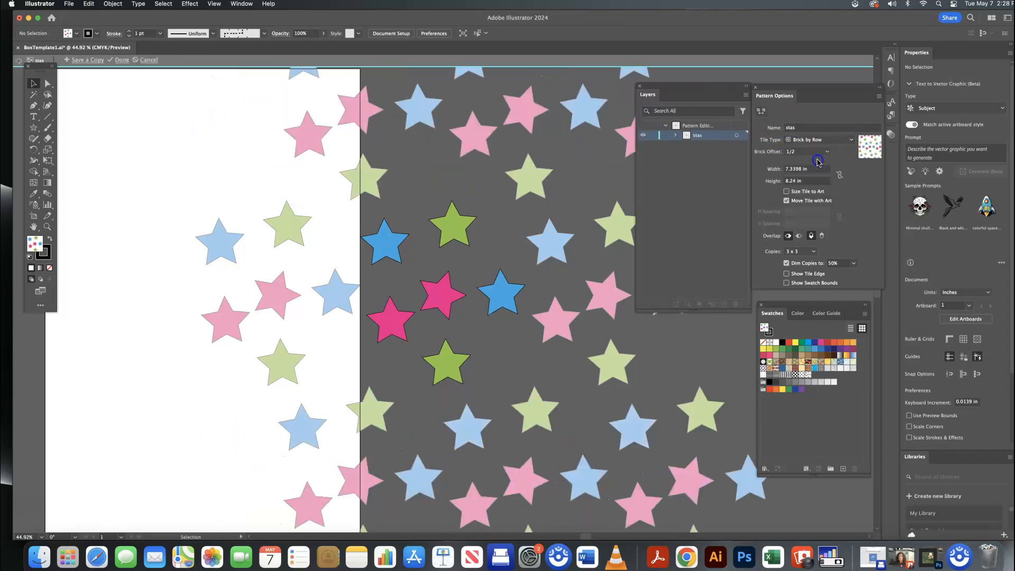
pyautogui.click(846, 141)
pyautogui.click(820, 170)
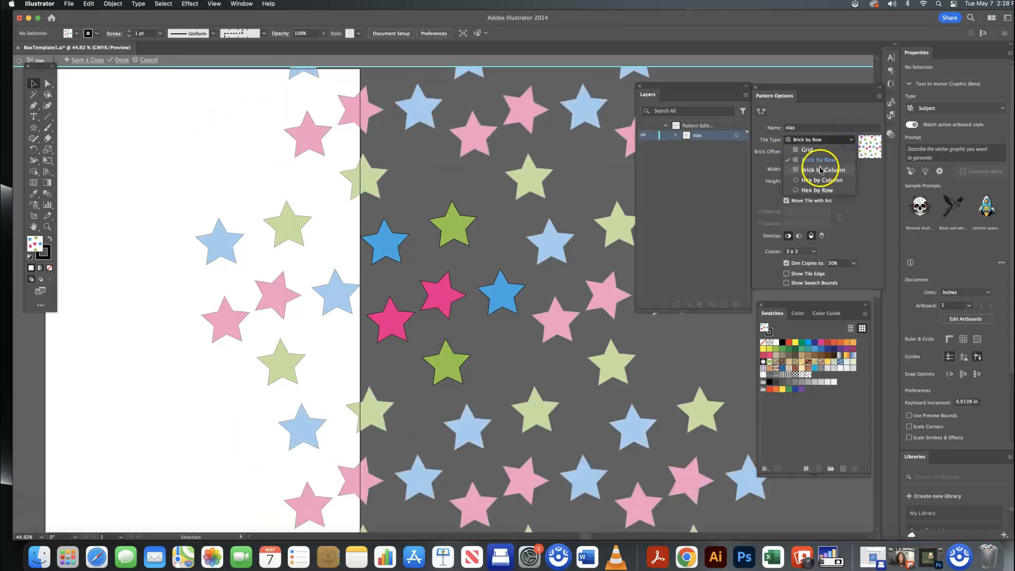
pyautogui.click(847, 140)
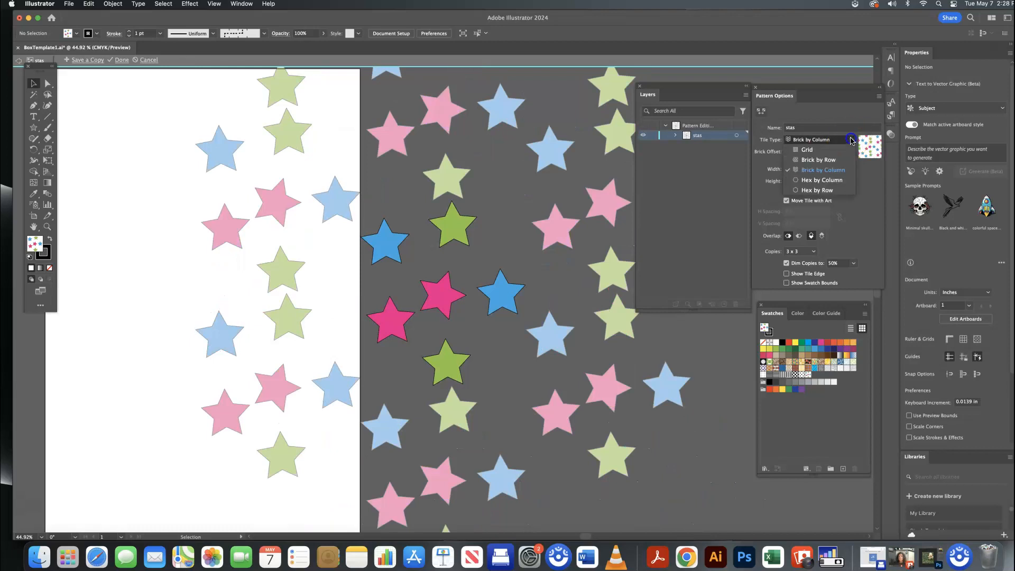
pyautogui.click(825, 180)
# Try a pattern tile width of 4 in and, with width and height linked, a height of 4 in
pyautogui.click(807, 169)
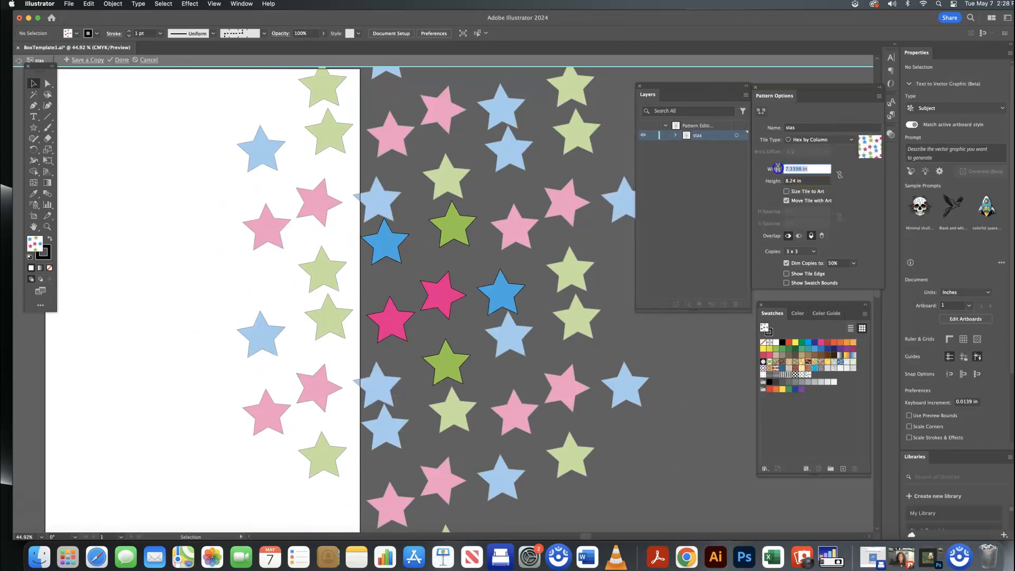
pyautogui.write('4')
pyautogui.click(840, 175)
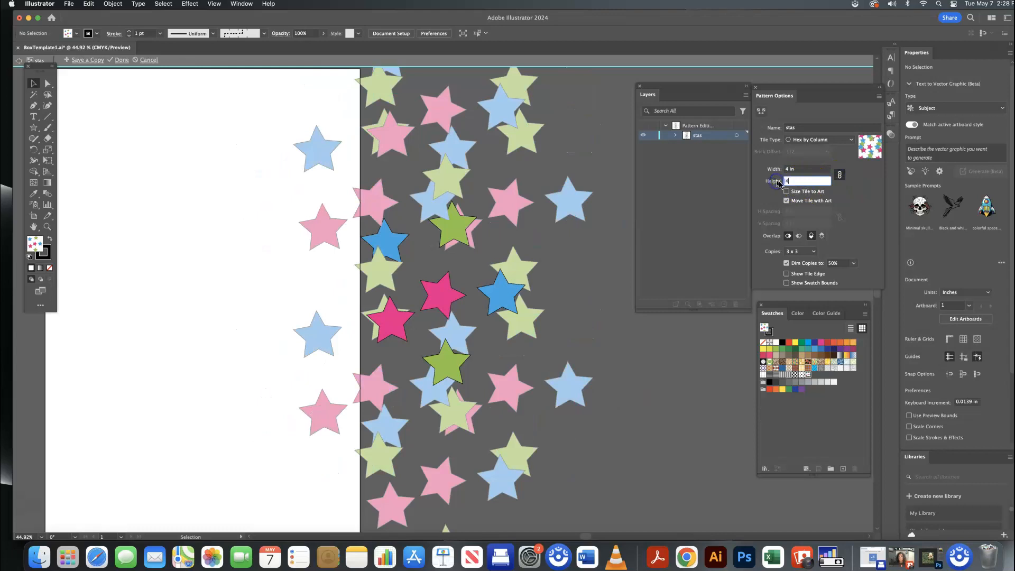
pyautogui.click(838, 188)
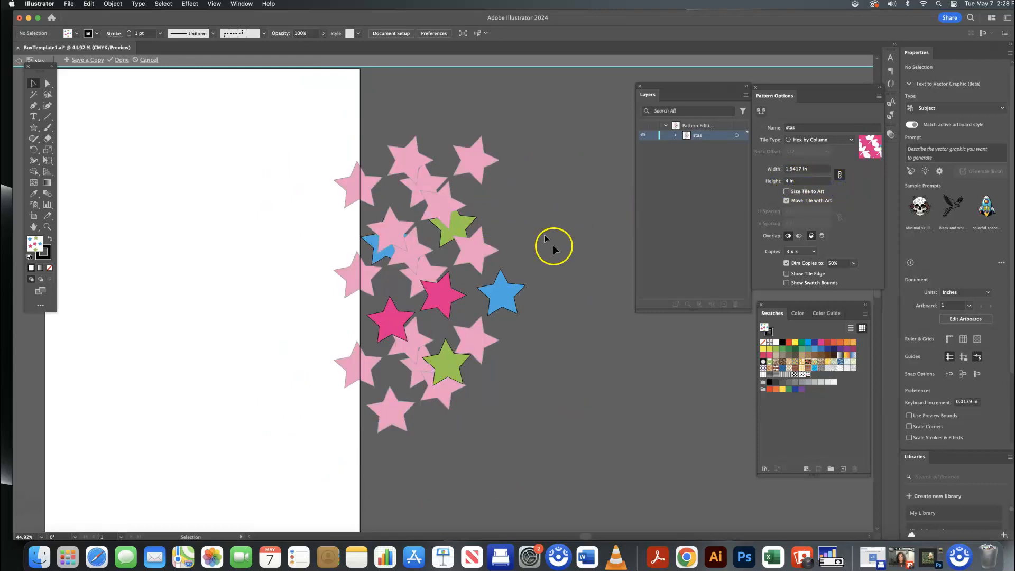
# Leave pattern editing to check the filled panels, and undo back into the pattern to before the tile height change
pyautogui.doubleClick(555, 248)
pyautogui.click(300, 227)
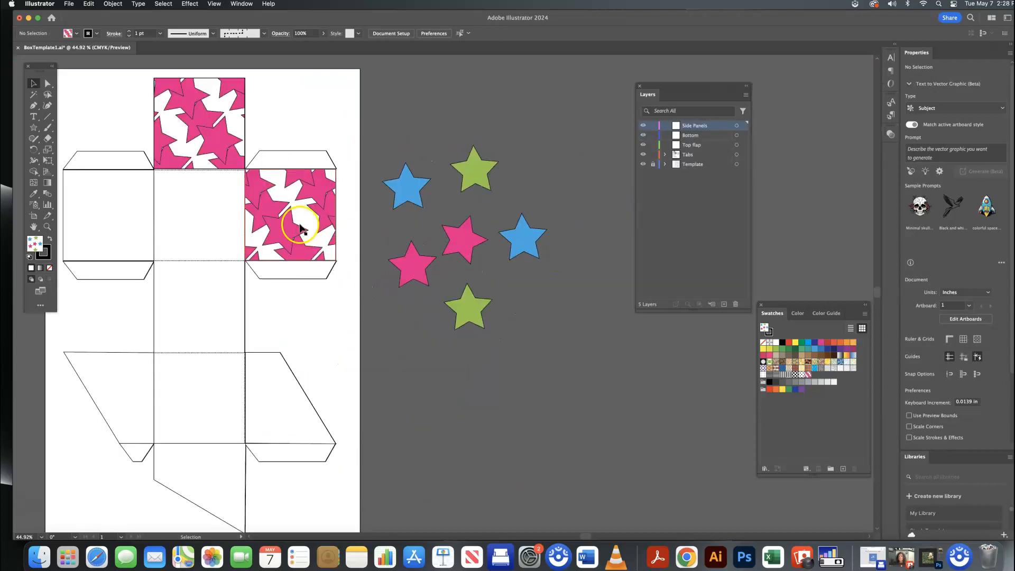
pyautogui.hscroll(-5, 300, 228)
pyautogui.doubleClick(300, 227)
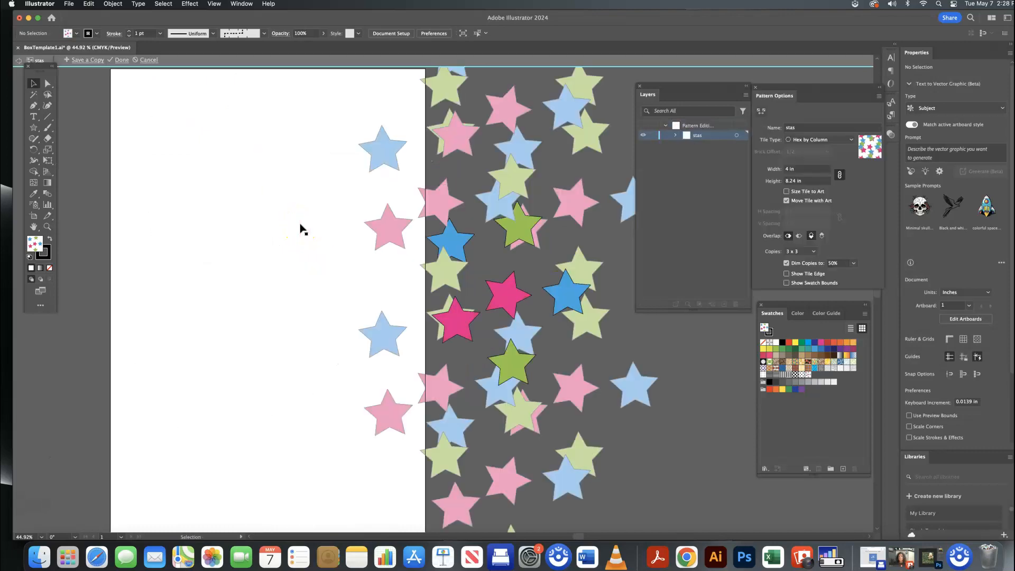
# Size the pattern tile to the art and preview it with 7 x 7 copies dimmed to 100%
pyautogui.click(785, 193)
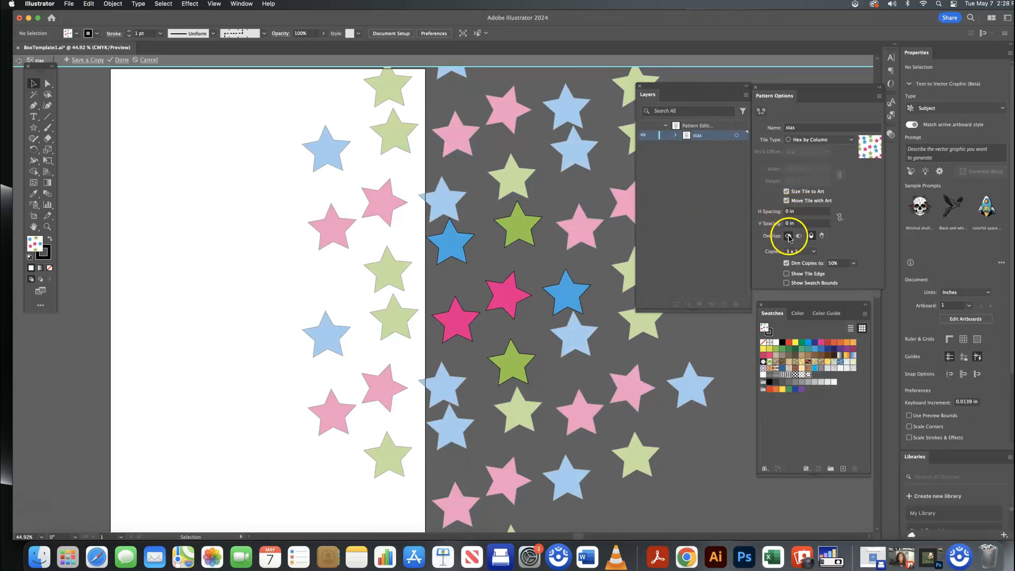
pyautogui.click(814, 253)
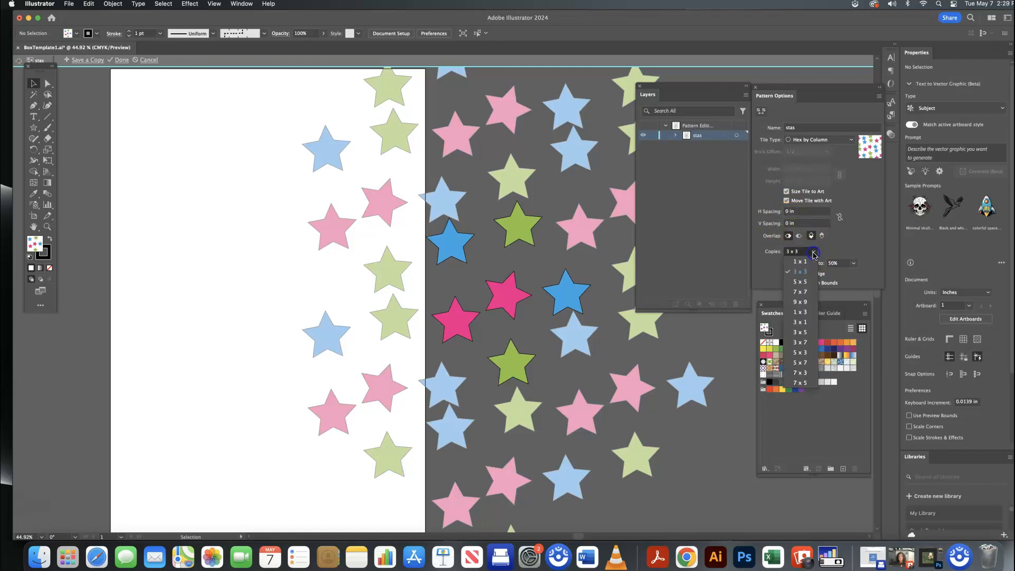
pyautogui.click(800, 291)
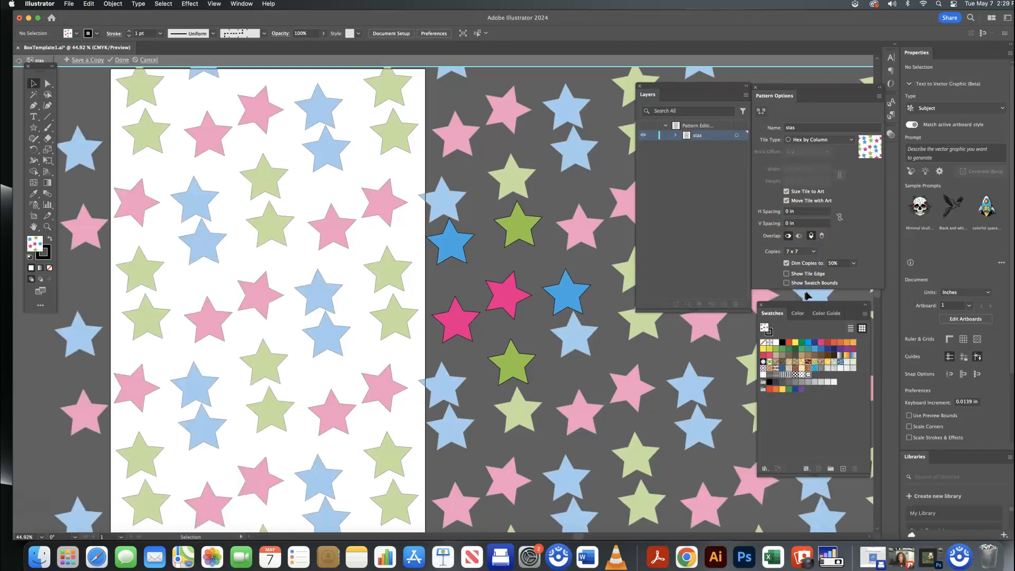
pyautogui.click(853, 262)
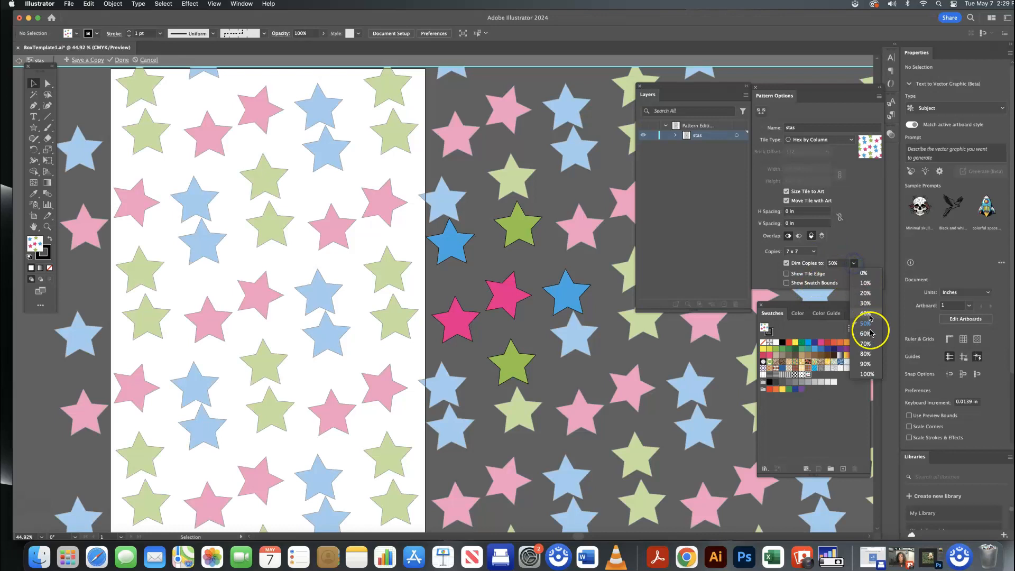
pyautogui.click(867, 374)
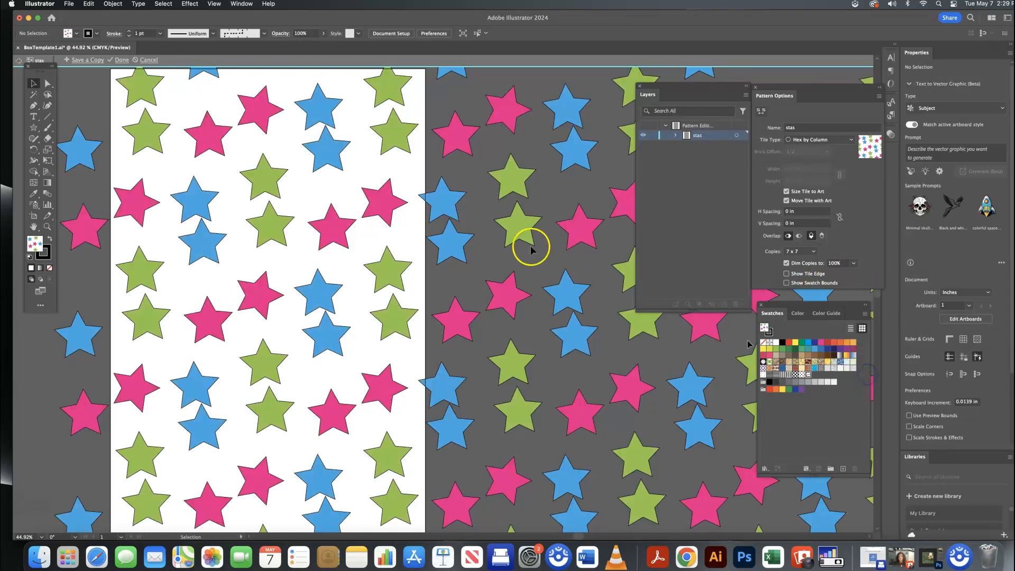
# Finish editing the star pattern, return to the box template with nothing selected, and place the Swatches beside the Layers panel
pyautogui.doubleClick(579, 195)
pyautogui.click(292, 142)
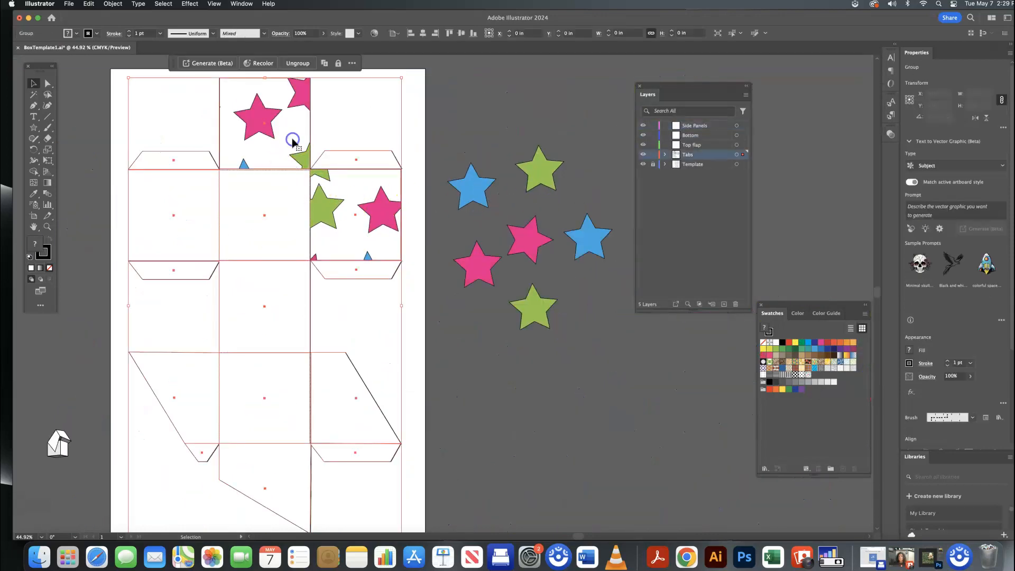
pyautogui.click(557, 140)
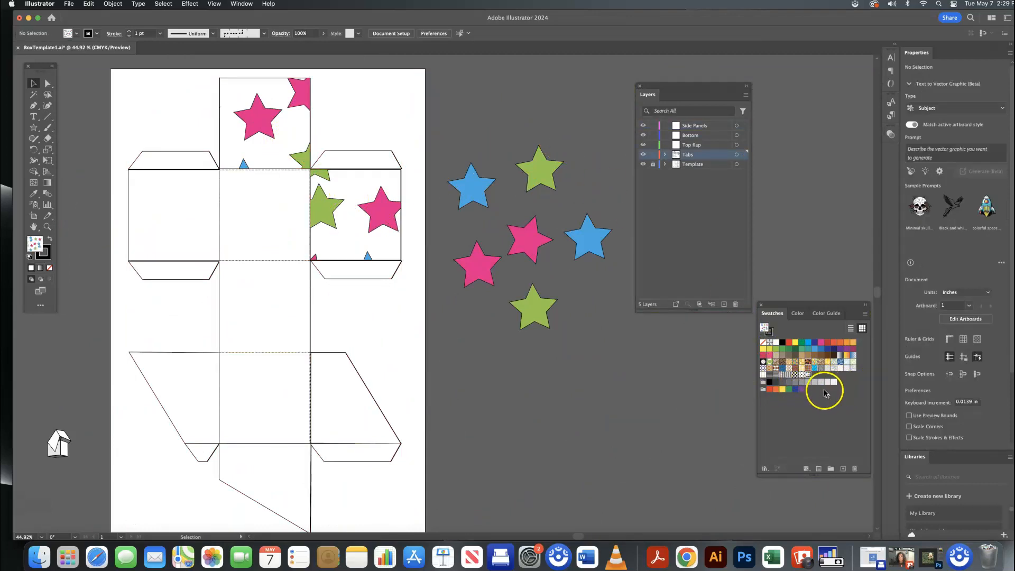
pyautogui.moveTo(799, 306); pyautogui.dragTo(799, 90)
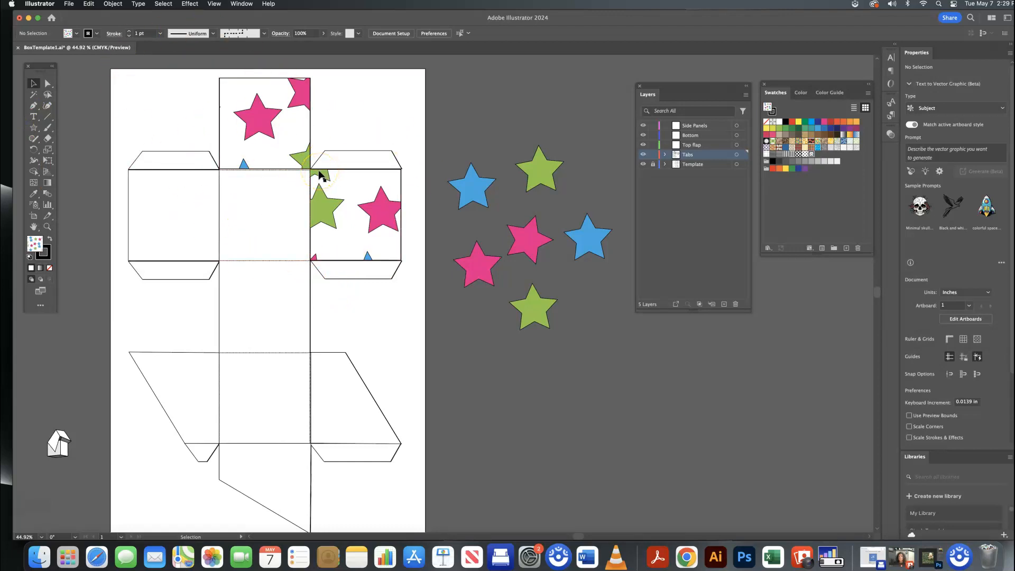
pyautogui.scroll(-2, 320, 175)
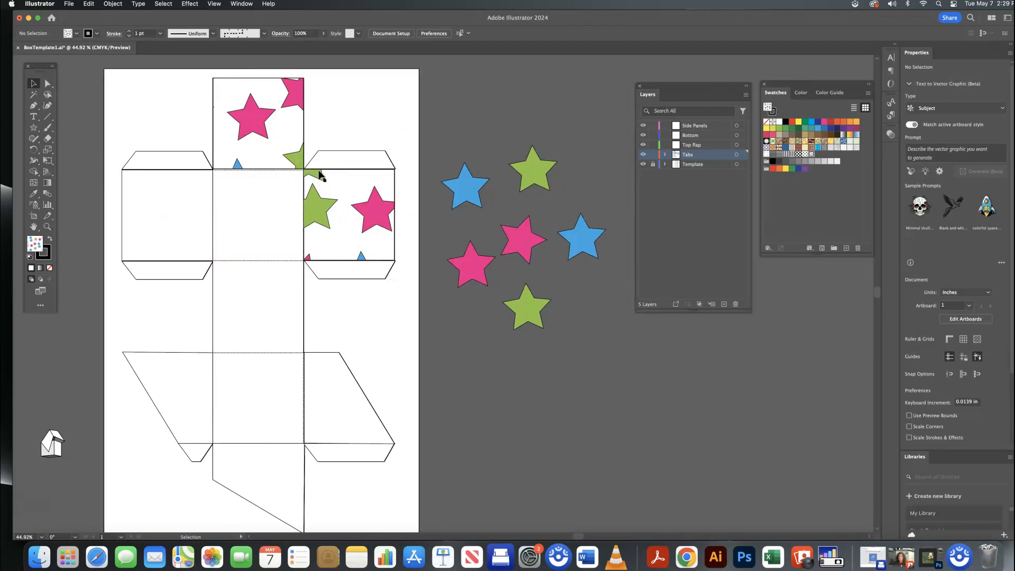